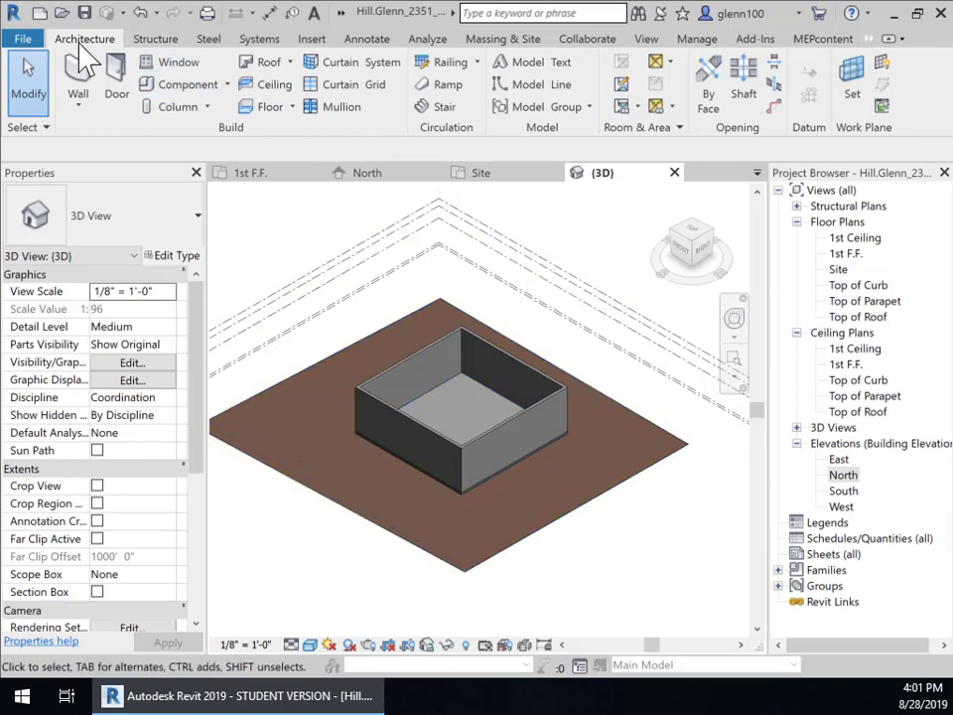
{"action": "left_click", "coordinate": [288, 61]}
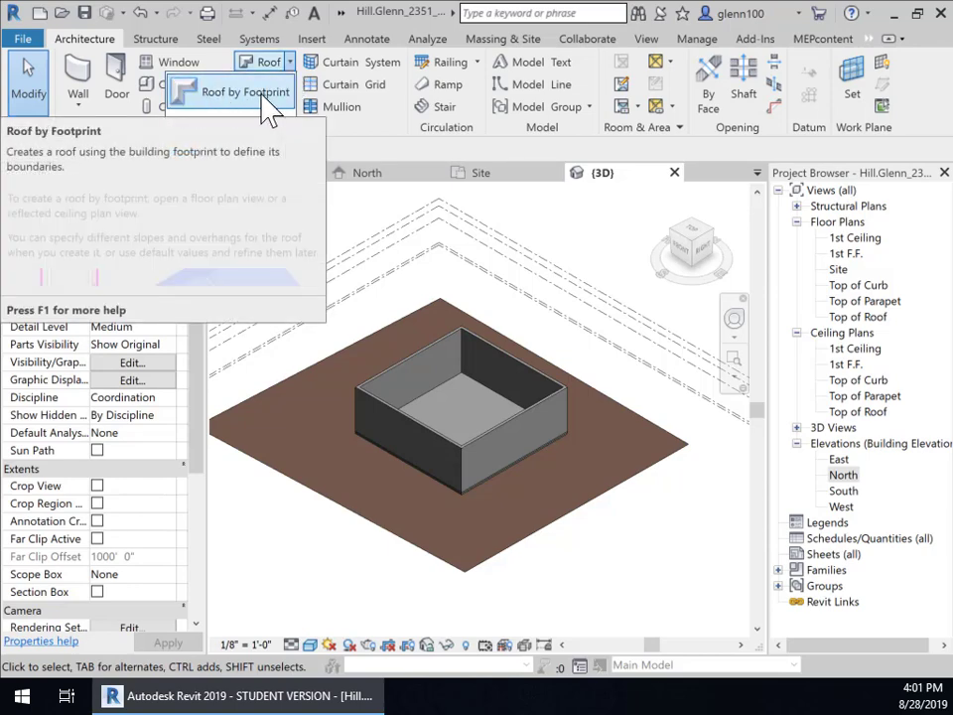
{"action": "left_click", "coordinate": [260, 94]}
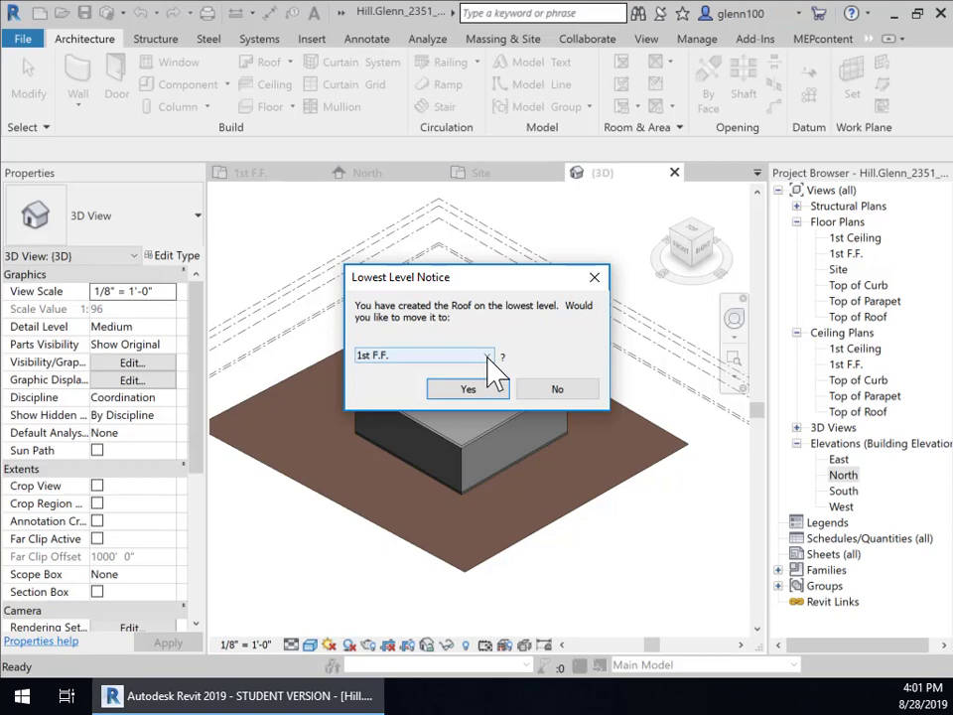
{"action": "left_click_drag", "start_coordinate": [539, 286], "coordinate": [443, 228]}
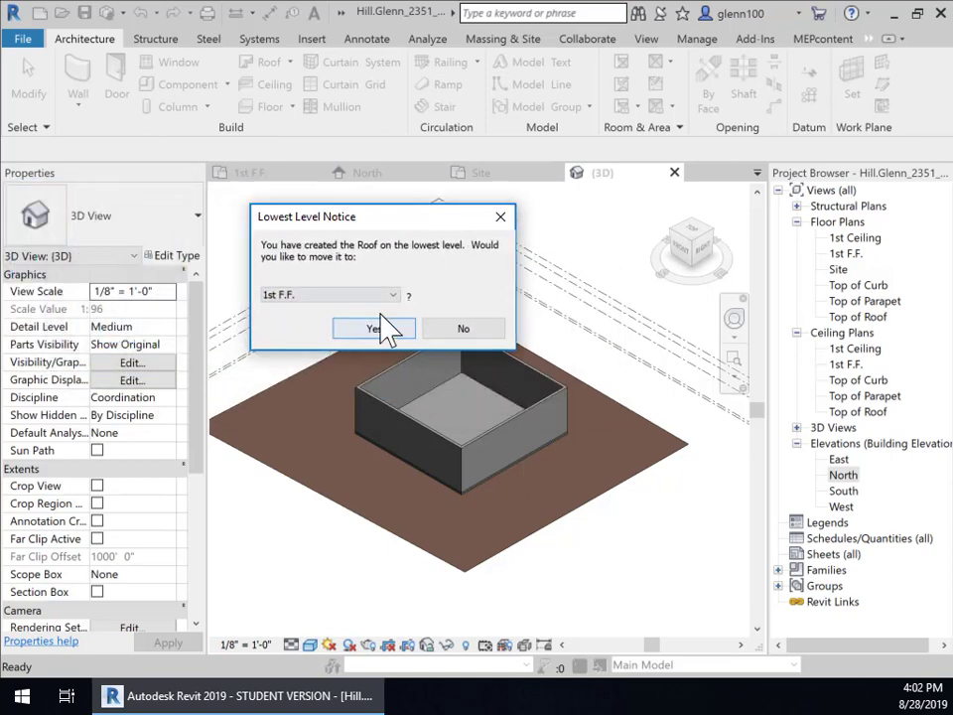
{"action": "left_click", "coordinate": [395, 296]}
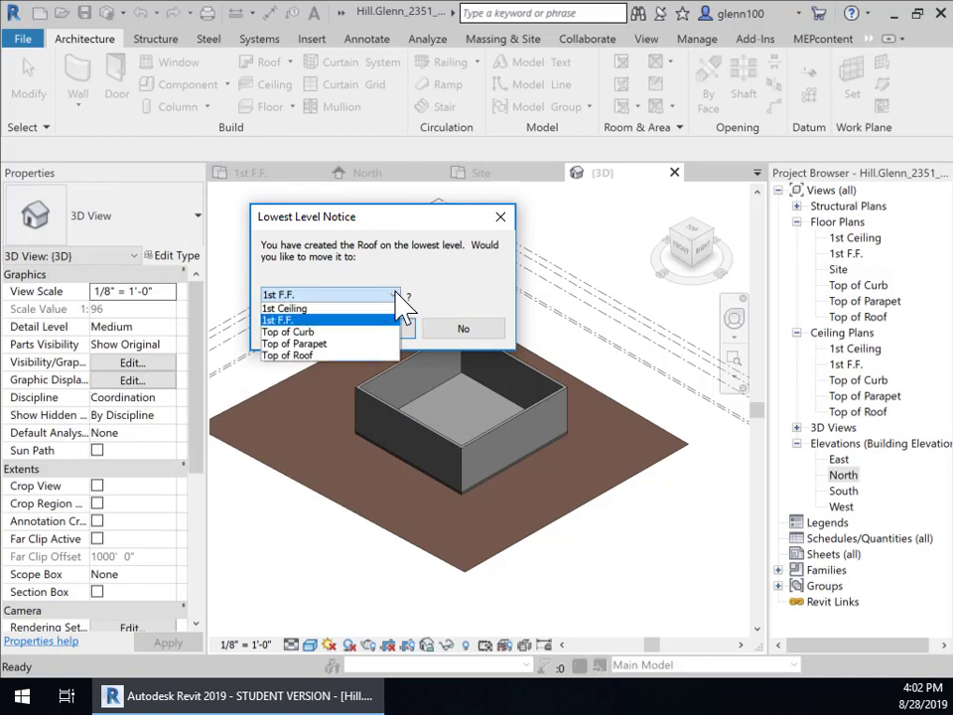
{"action": "left_click", "coordinate": [309, 354]}
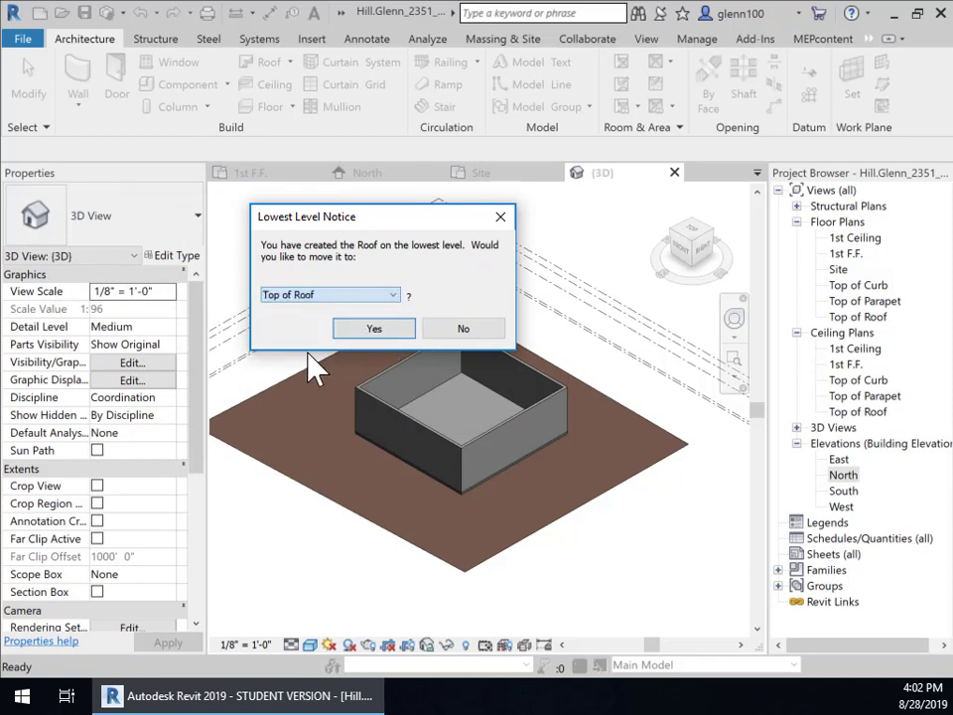
{"action": "left_click", "coordinate": [386, 331]}
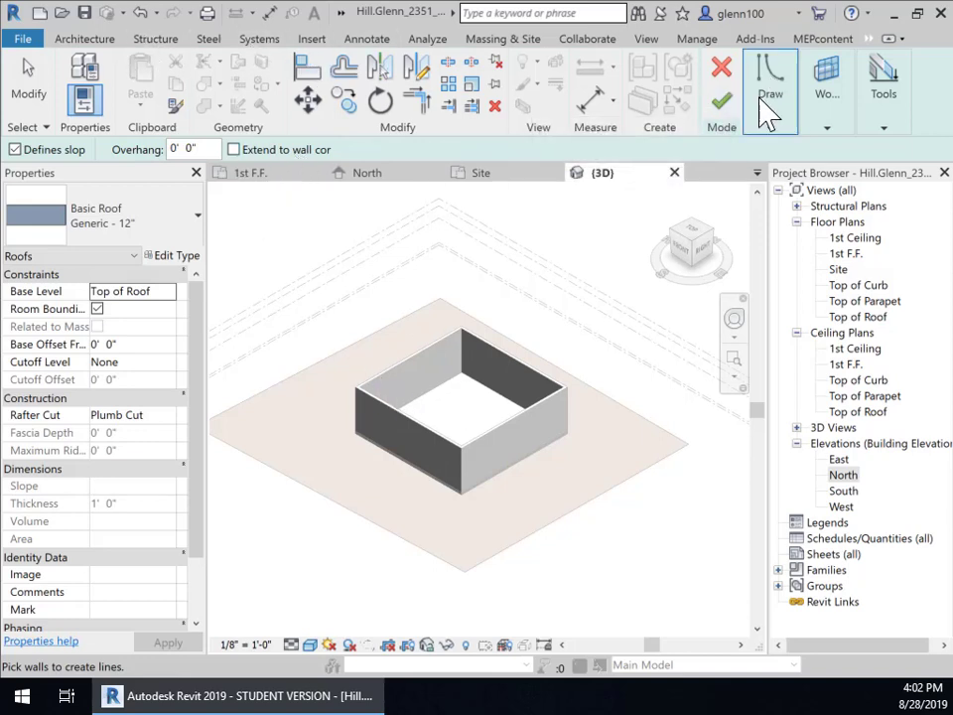
{"action": "mouse_move", "coordinate": [770, 134]}
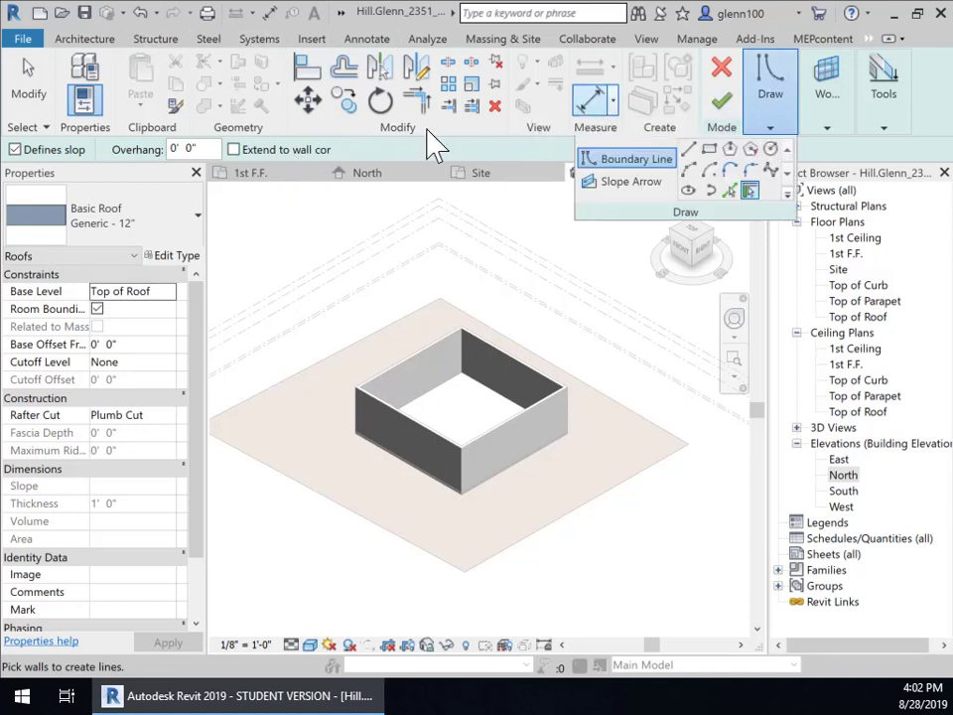
{"action": "left_click", "coordinate": [252, 175]}
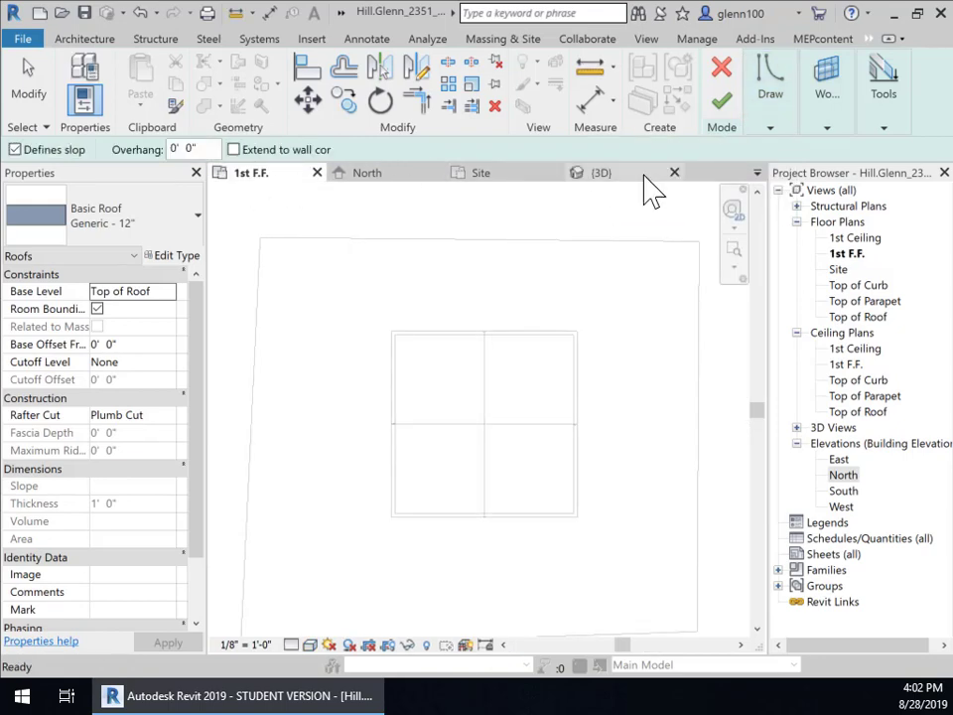
Open the Top of Roof ceiling plan, leave the roof sketch, and set the view range's cut plane offset to 0' 0".
{"action": "double_click", "coordinate": [860, 412]}
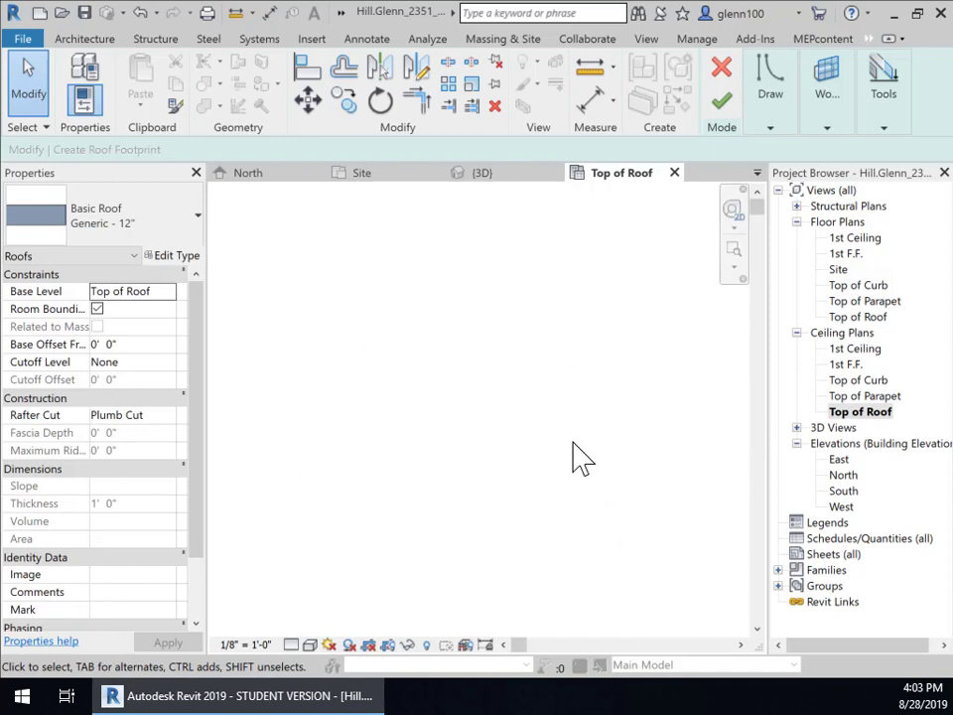
{"action": "left_click_drag", "start_coordinate": [197, 435], "coordinate": [199, 523]}
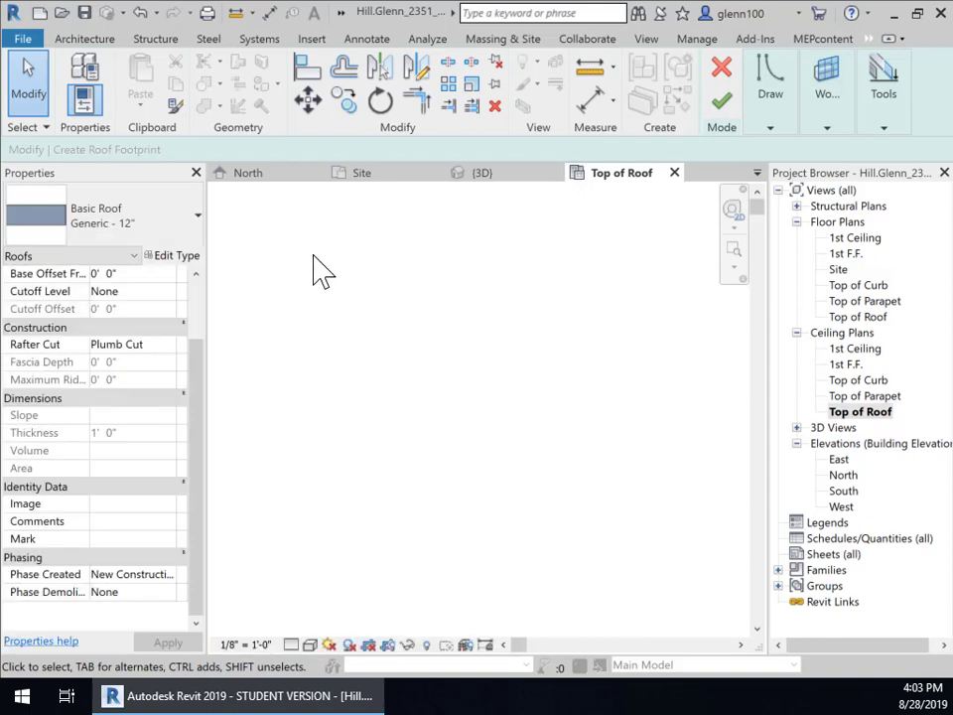
{"action": "left_click", "coordinate": [722, 100]}
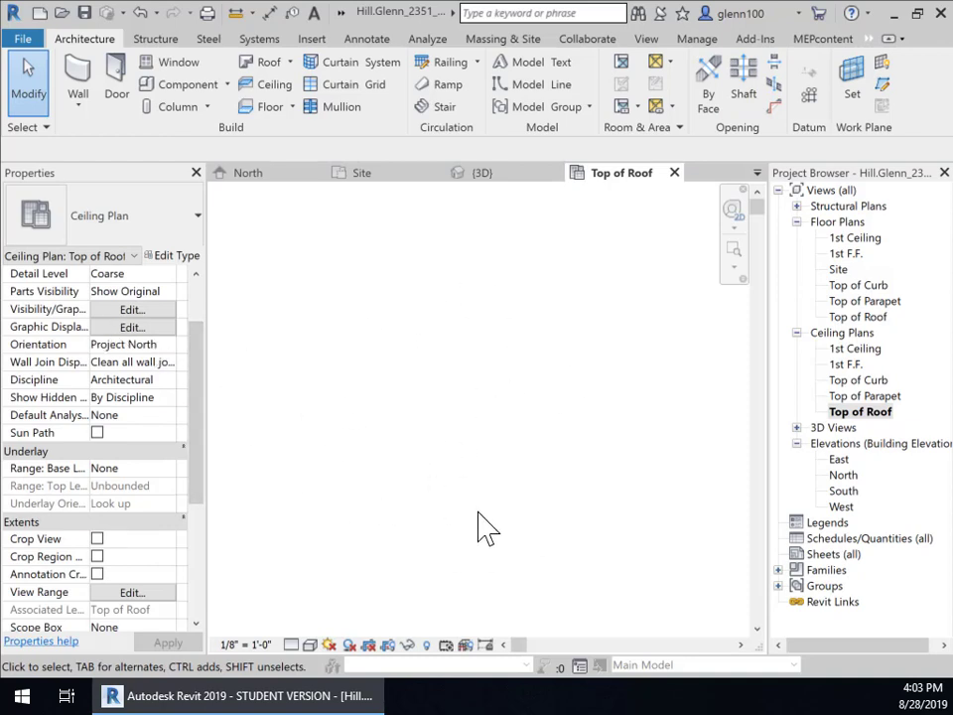
{"action": "left_click", "coordinate": [129, 593]}
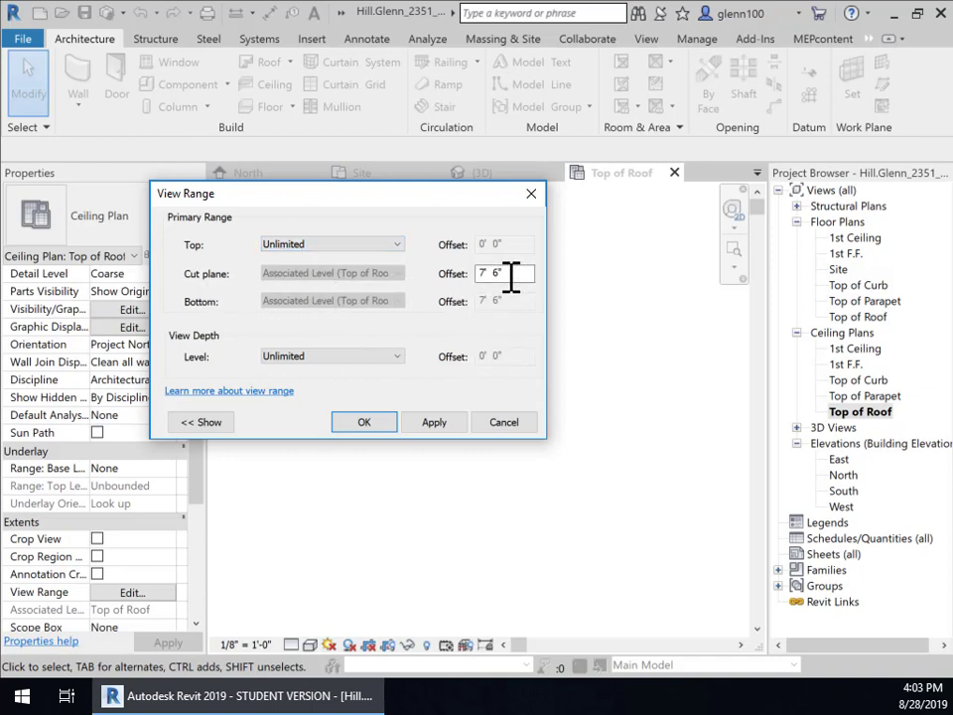
{"action": "left_click_drag", "start_coordinate": [512, 271], "coordinate": [464, 274]}
{"action": "key", "text": "Return"}
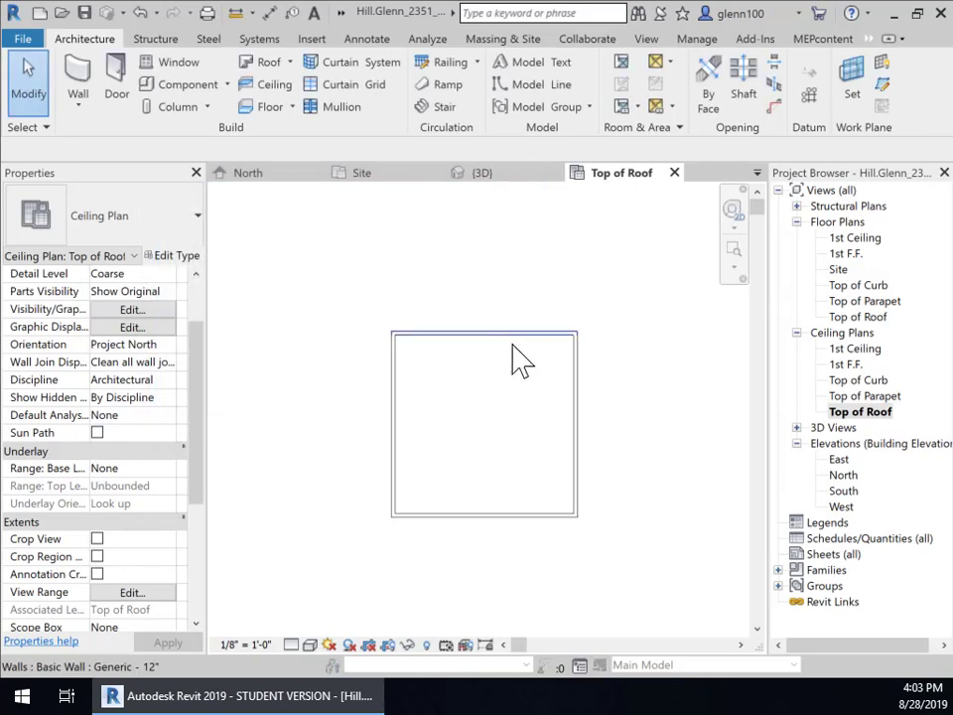
{"action": "left_click", "coordinate": [134, 592]}
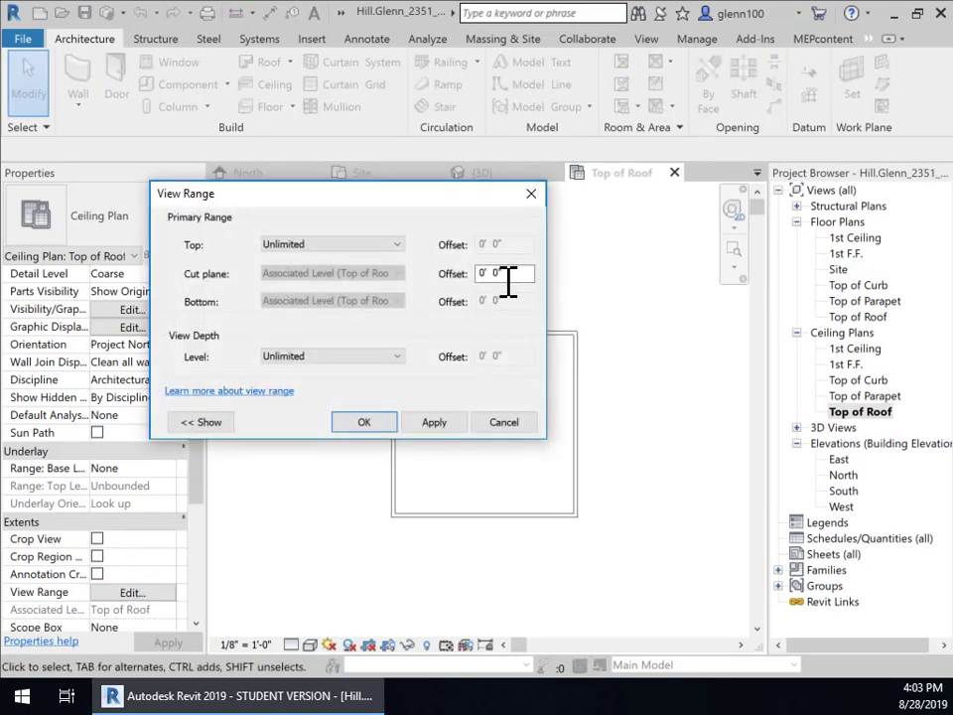
{"action": "left_click", "coordinate": [354, 357]}
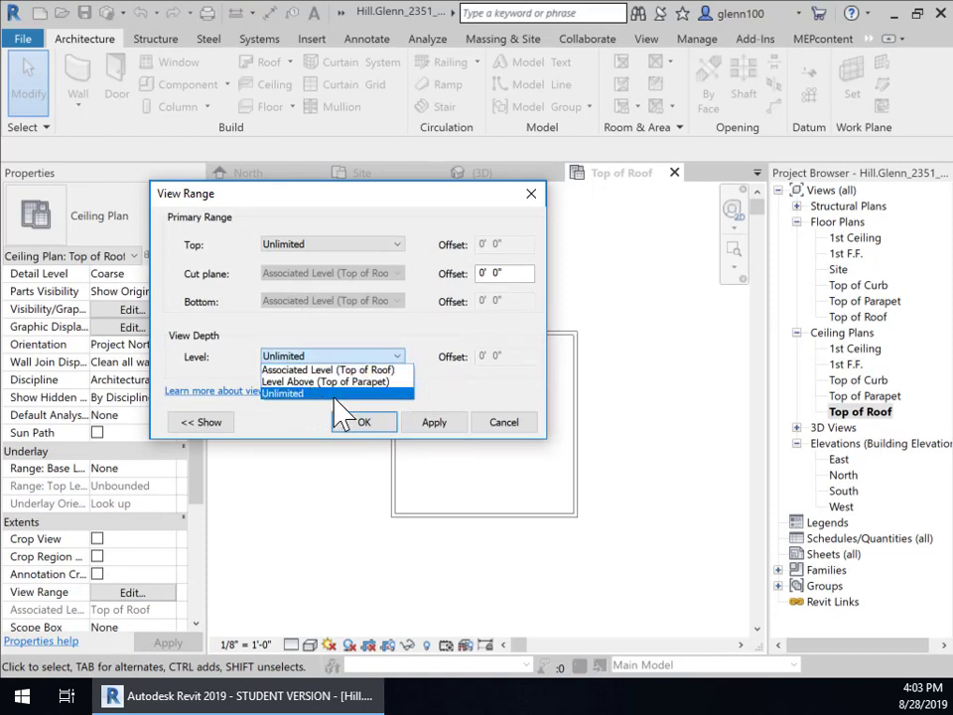
{"action": "left_click", "coordinate": [440, 435]}
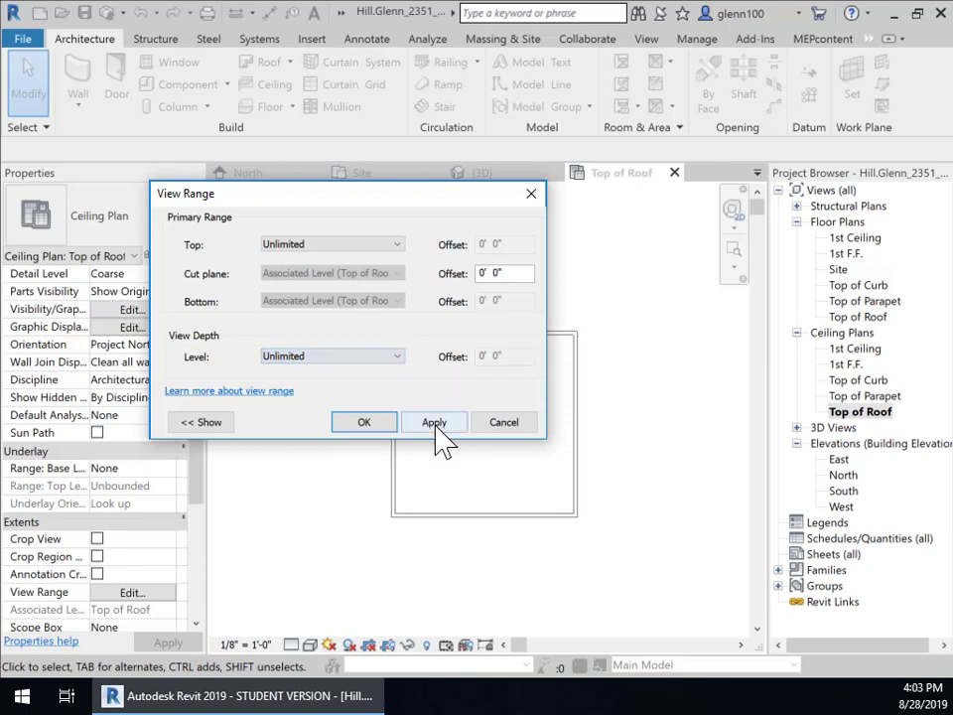
{"action": "left_click", "coordinate": [365, 429]}
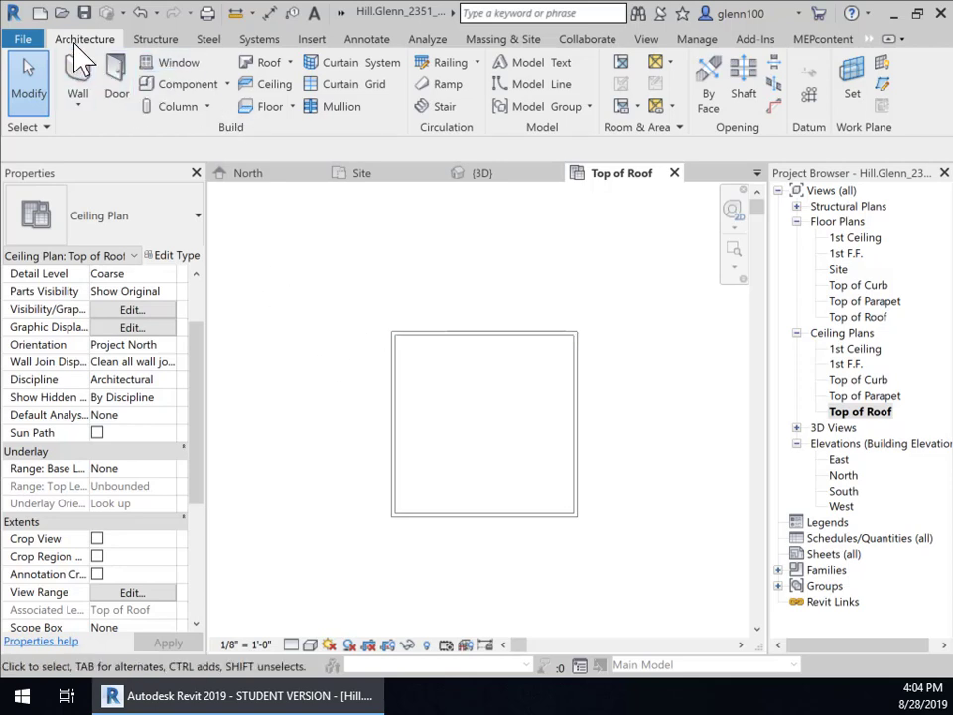
Try to start a Roof by Footprint in the Top of Roof ceiling plan and save the project.
{"action": "left_click", "coordinate": [290, 64]}
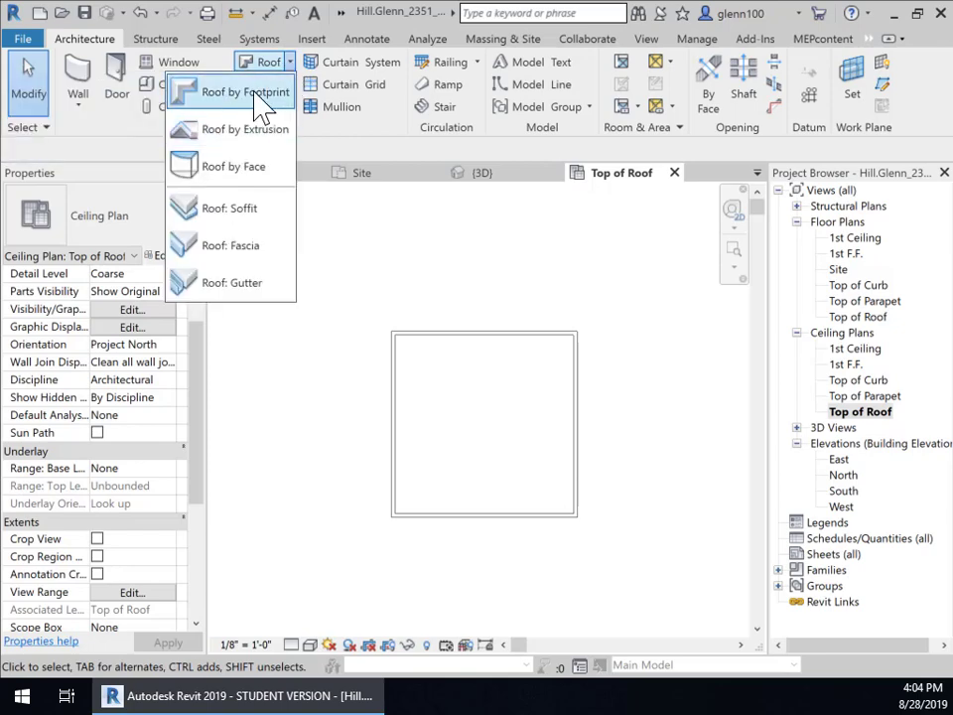
{"action": "left_click", "coordinate": [262, 91]}
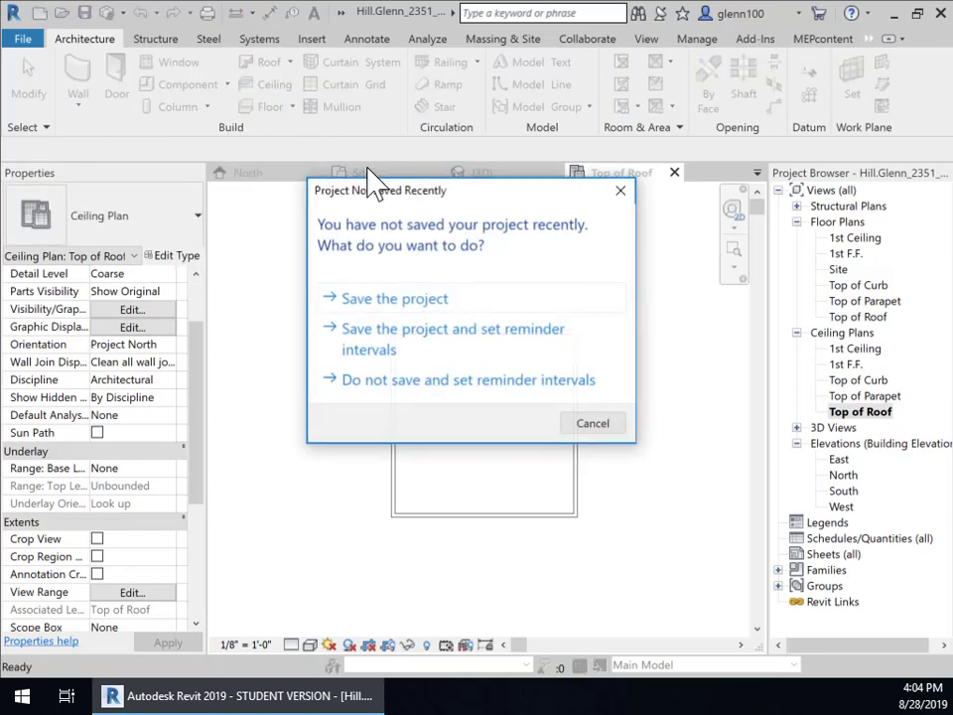
{"action": "left_click", "coordinate": [385, 300]}
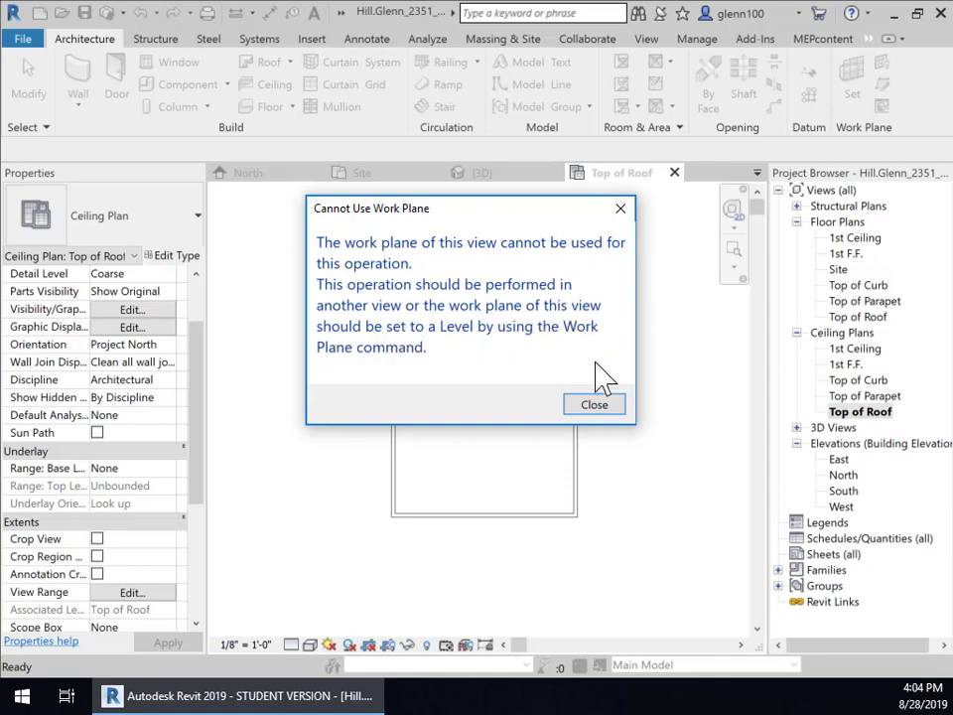
{"action": "left_click", "coordinate": [596, 405]}
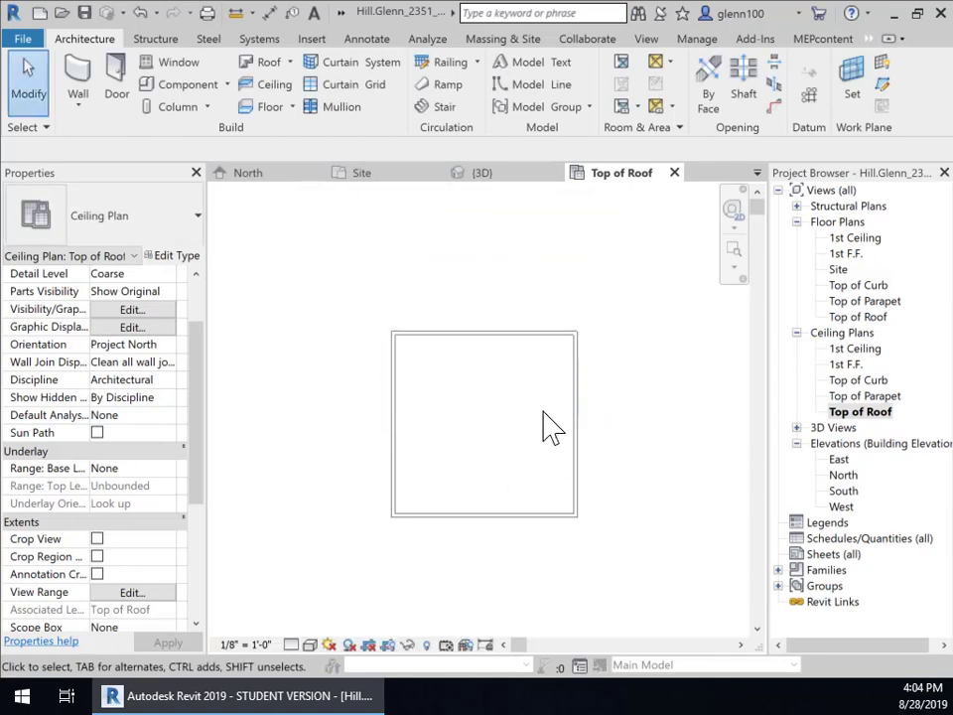
Set the view's work plane by name to Level : Top of Roof.
{"action": "left_click", "coordinate": [857, 94]}
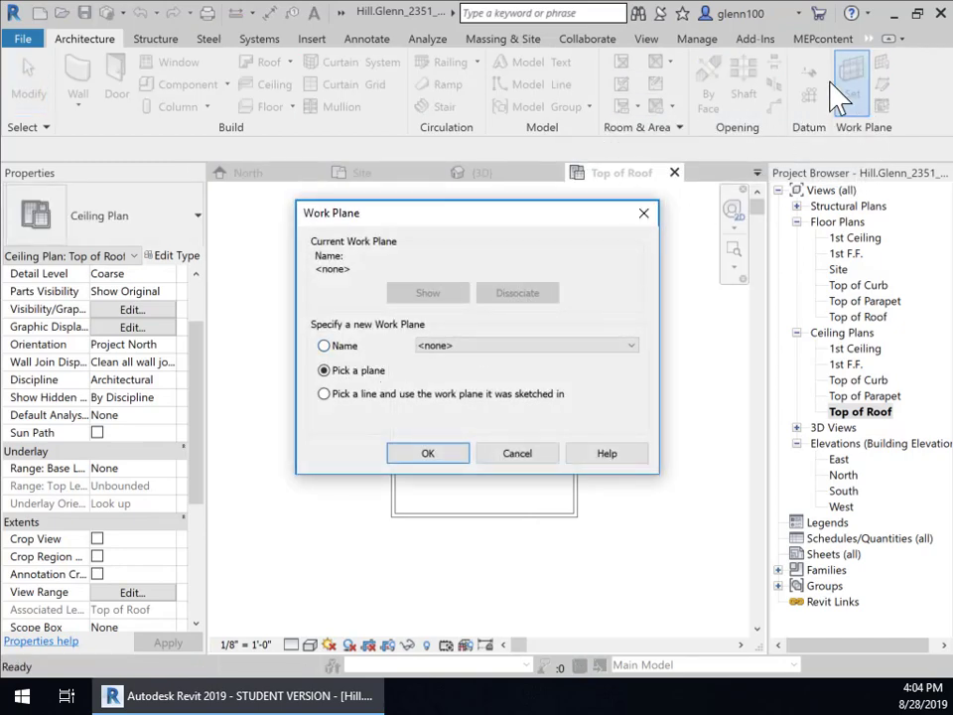
{"action": "left_click", "coordinate": [612, 348]}
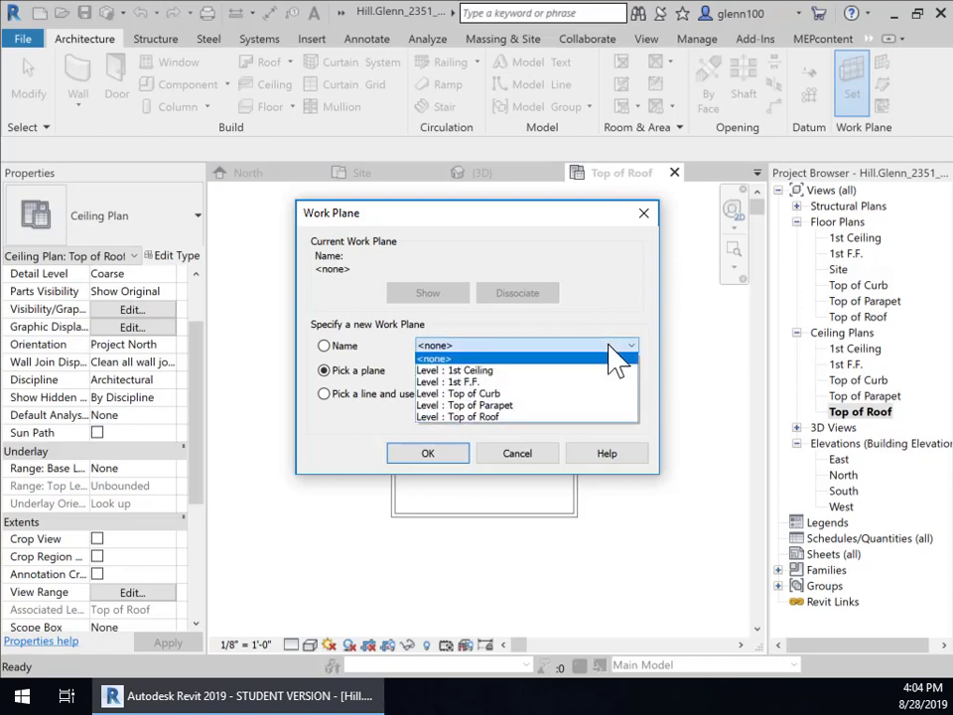
{"action": "left_click", "coordinate": [491, 417]}
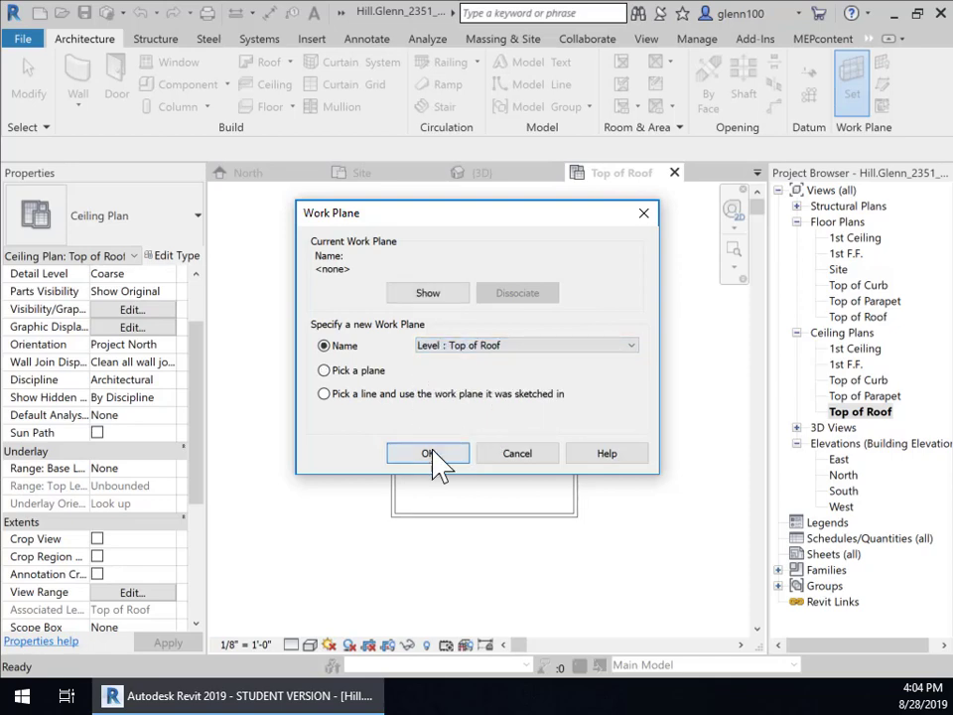
{"action": "left_click", "coordinate": [432, 455]}
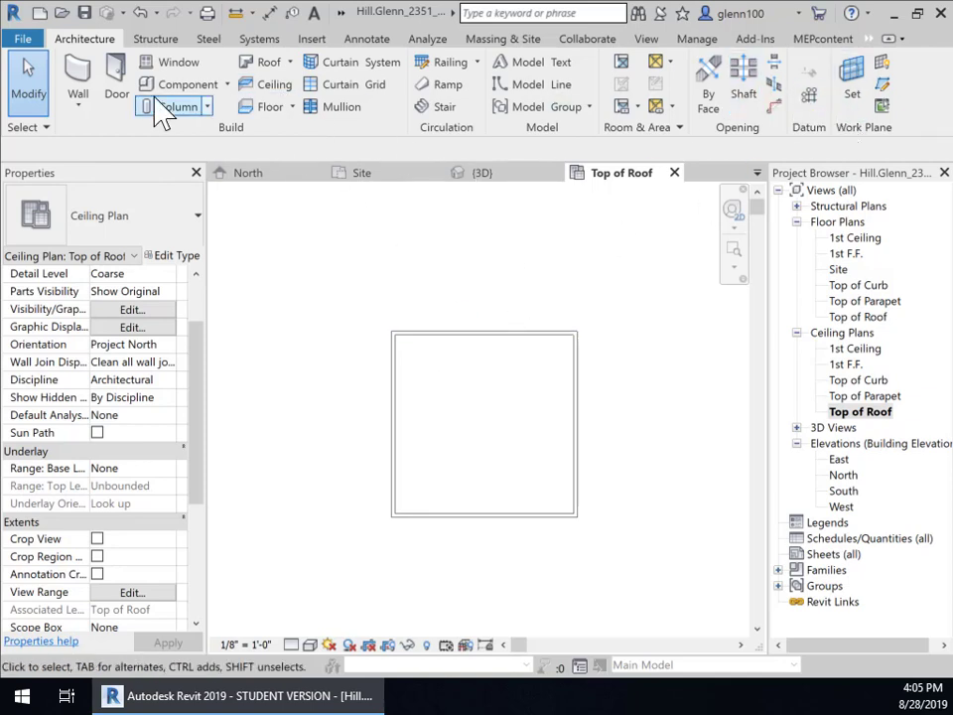
Start a Roof by Footprint and pick the north wall's inner edge as a slope-defining boundary line, locked to the wall.
{"action": "left_click", "coordinate": [293, 64]}
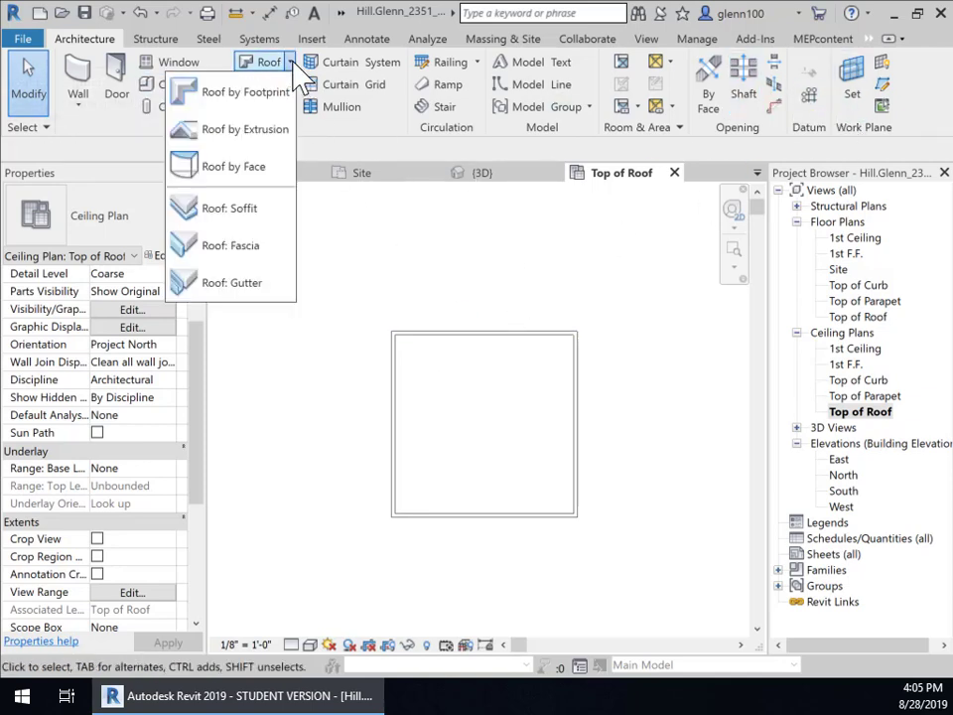
{"action": "left_click", "coordinate": [244, 100]}
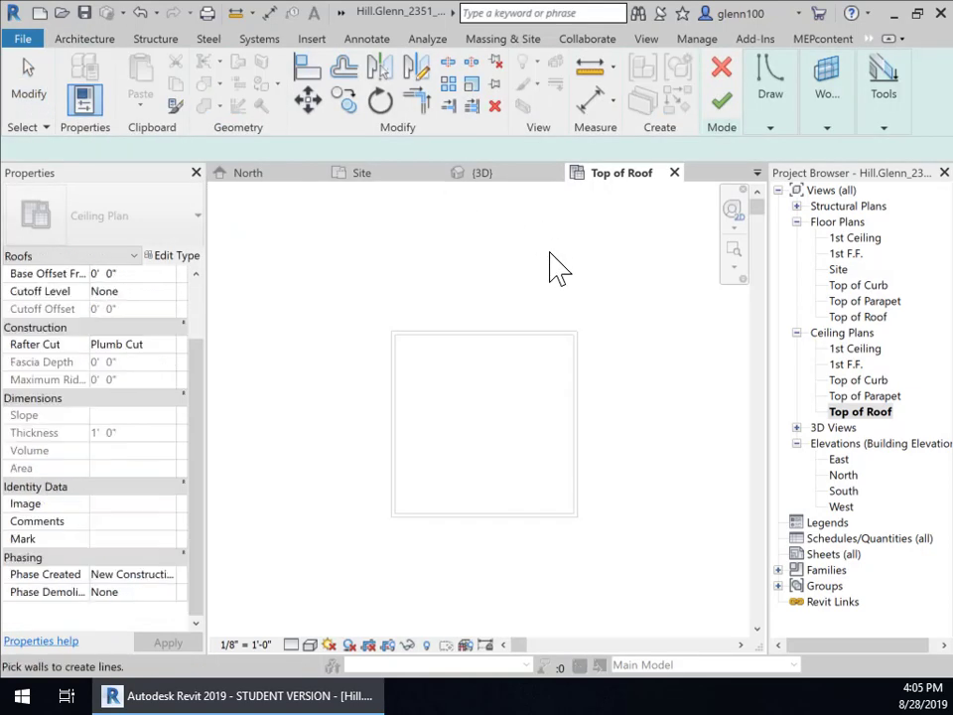
{"action": "left_click", "coordinate": [769, 134]}
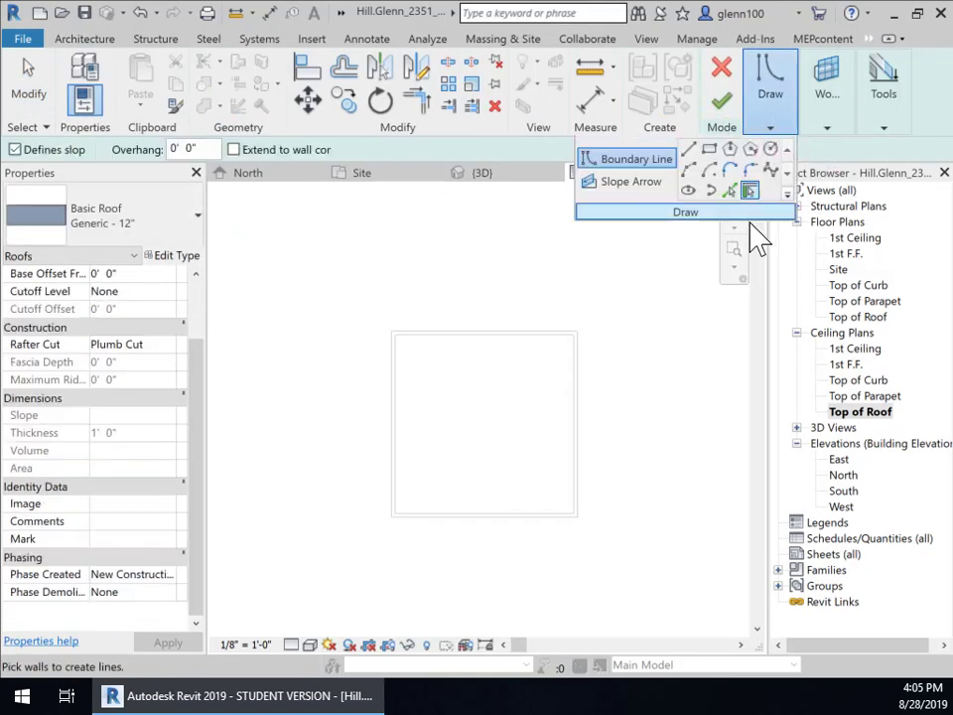
{"action": "left_click", "coordinate": [728, 193]}
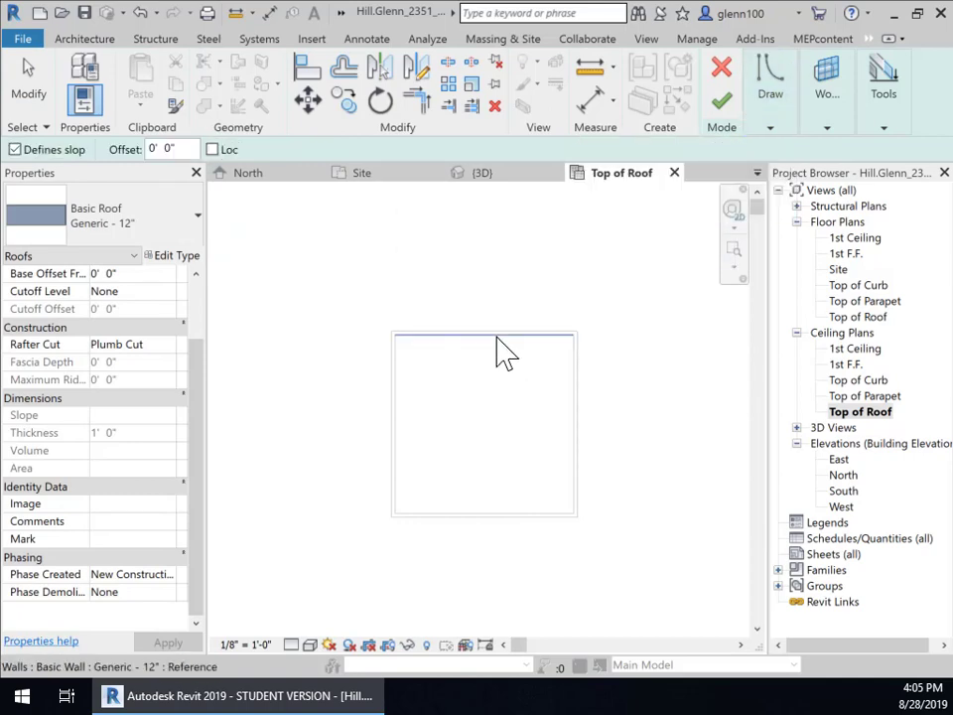
{"action": "left_click", "coordinate": [495, 352]}
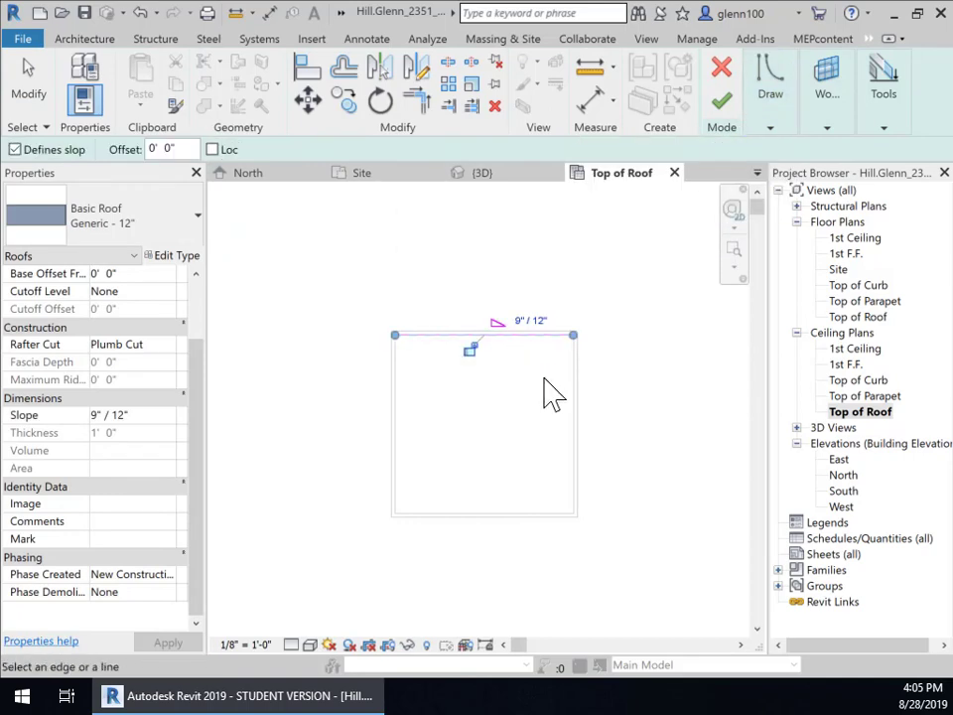
{"action": "left_click", "coordinate": [469, 351]}
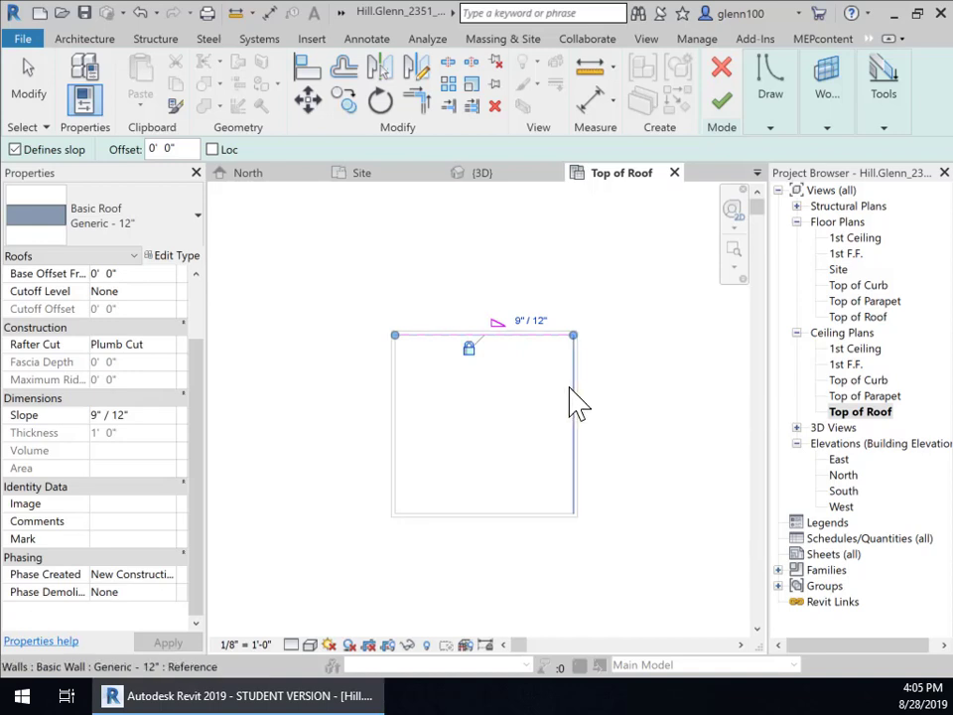
Complete the roof footprint with the inner edges of the other three walls and show the finished roof in the 3D view.
{"action": "left_click", "coordinate": [573, 404]}
{"action": "left_click", "coordinate": [521, 514]}
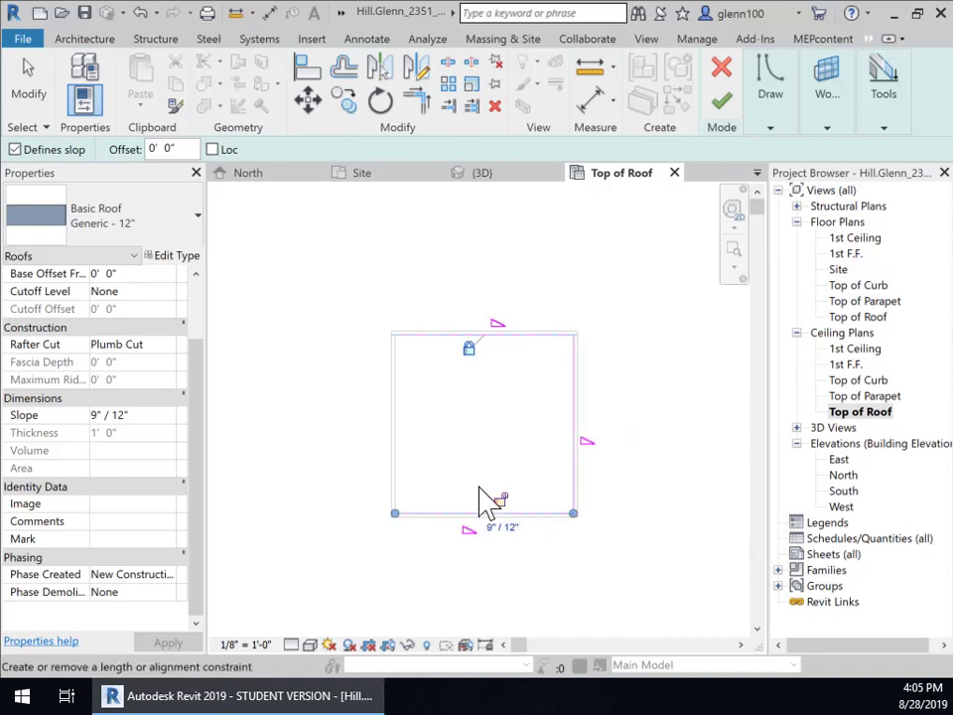
{"action": "left_click", "coordinate": [412, 446]}
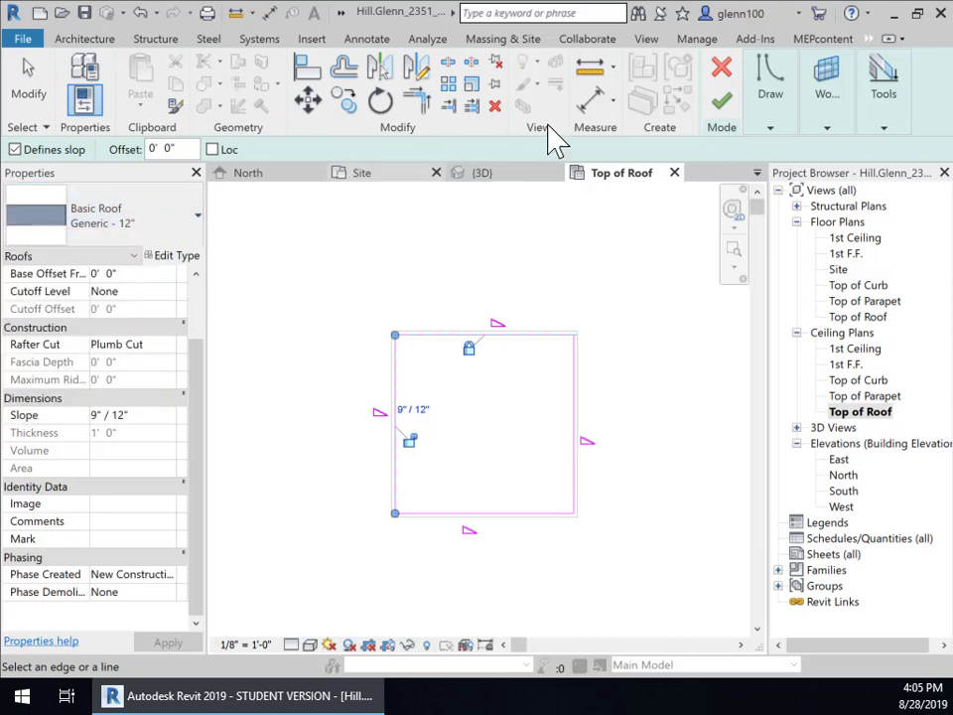
{"action": "left_click", "coordinate": [724, 107]}
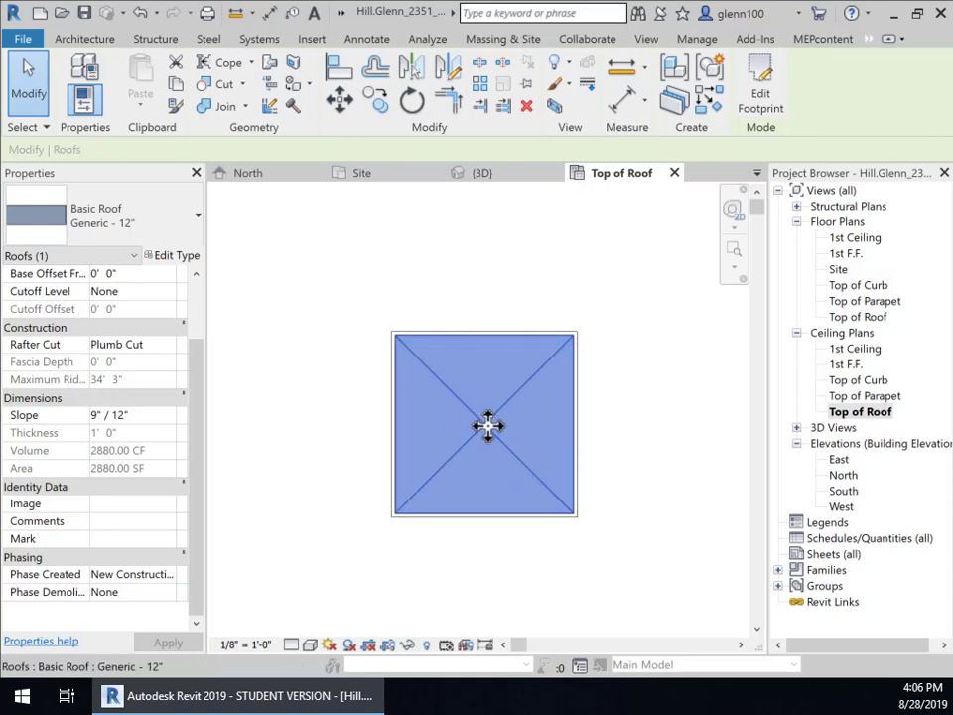
{"action": "left_click", "coordinate": [388, 177]}
{"action": "left_click", "coordinate": [506, 174]}
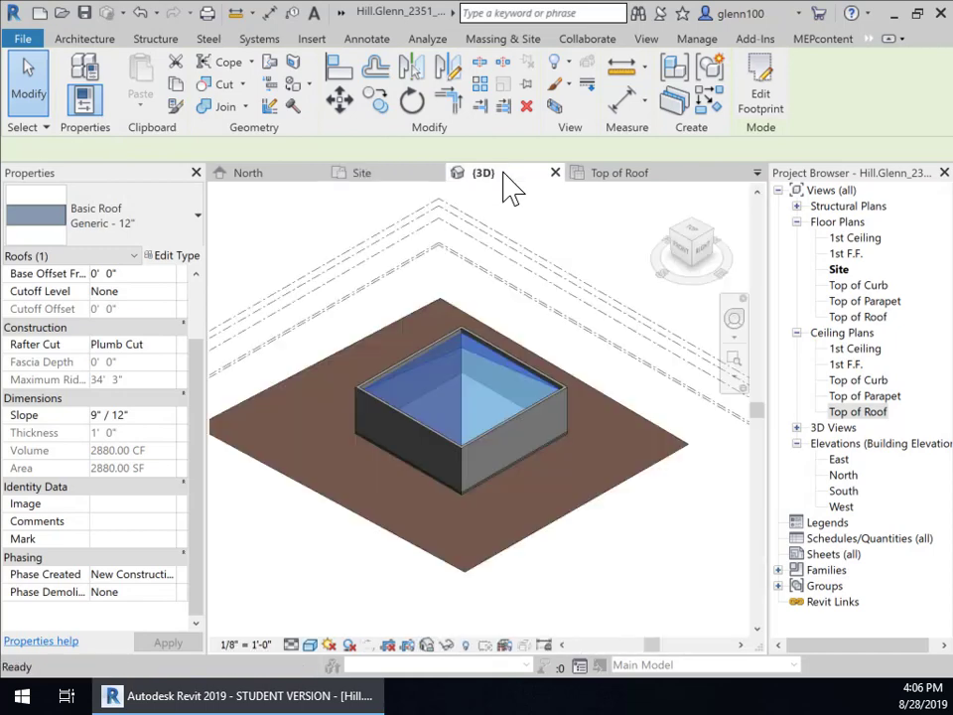
Inspect the sloped roof in the 3D view and open its footprint for editing in the Top of Roof ceiling plan.
{"action": "scroll", "coordinate": [560, 432], "scroll_direction": "up", "scroll_amount": 5}
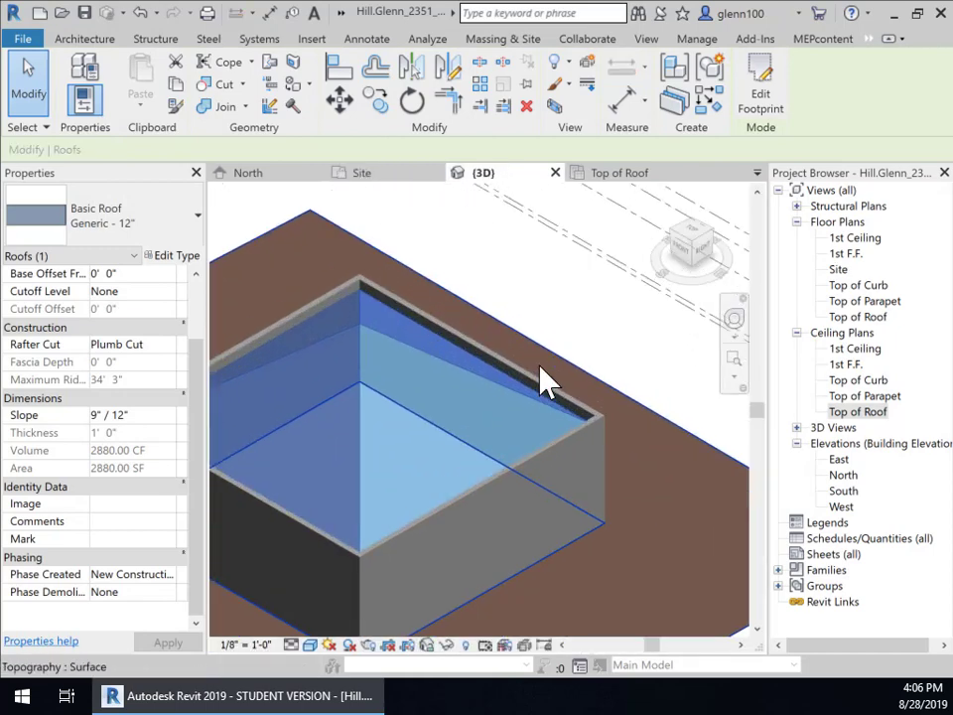
{"action": "left_click", "coordinate": [666, 369]}
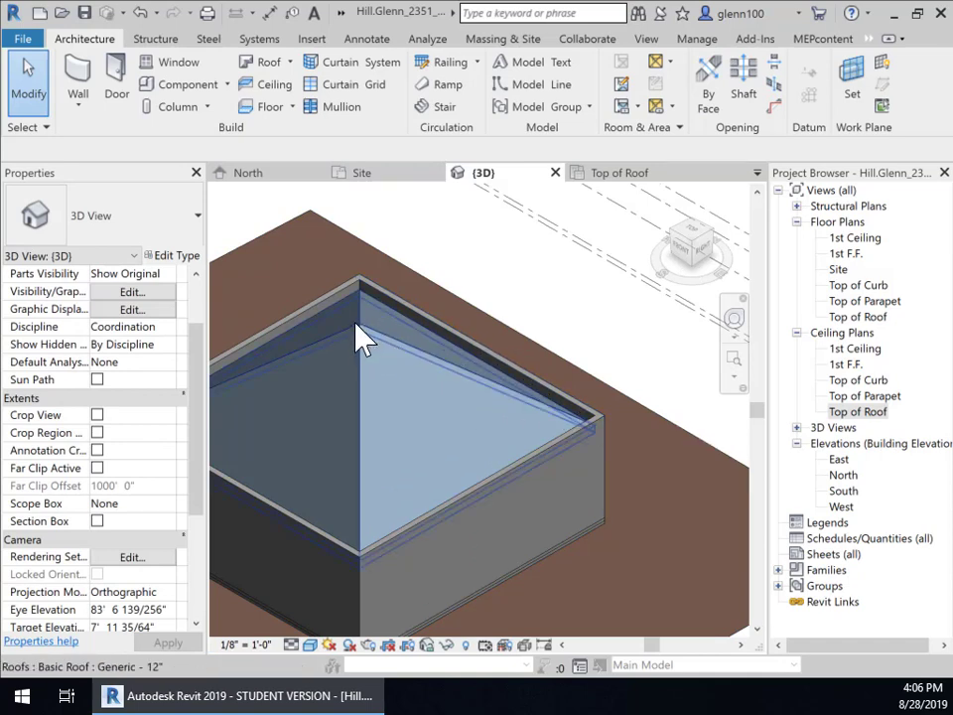
{"action": "scroll", "coordinate": [374, 467], "scroll_direction": "down", "scroll_amount": 5}
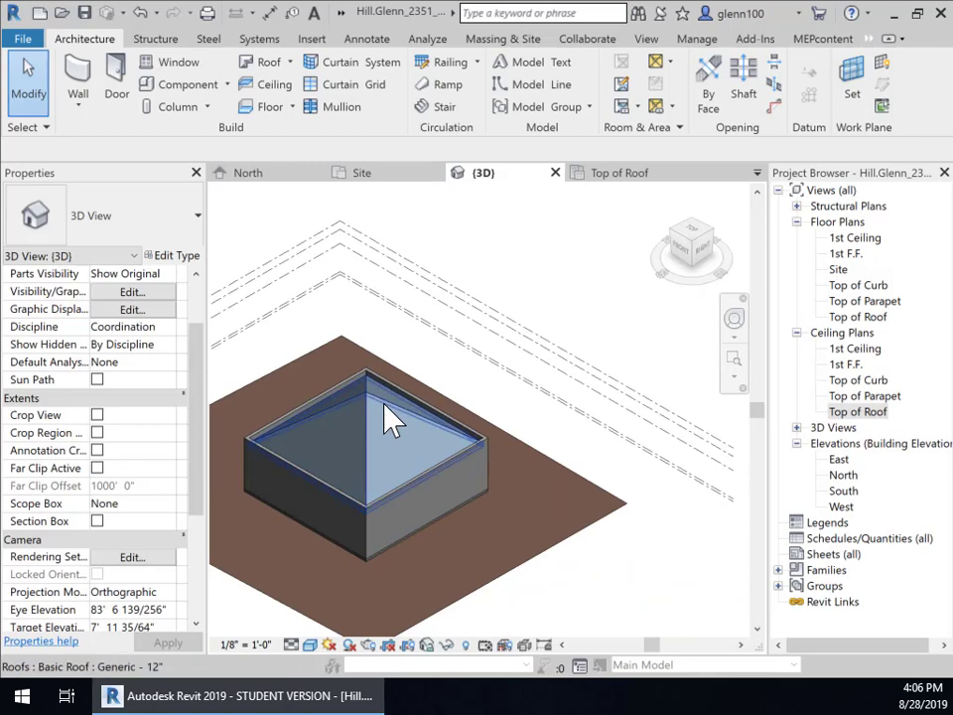
{"action": "left_click", "coordinate": [621, 175]}
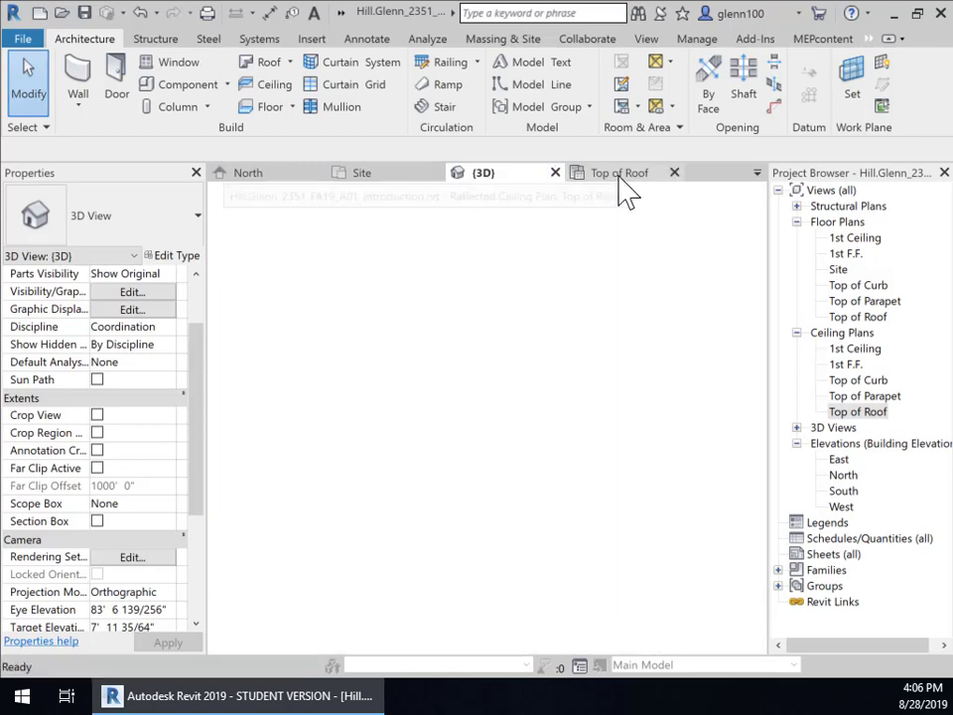
{"action": "left_click", "coordinate": [500, 454]}
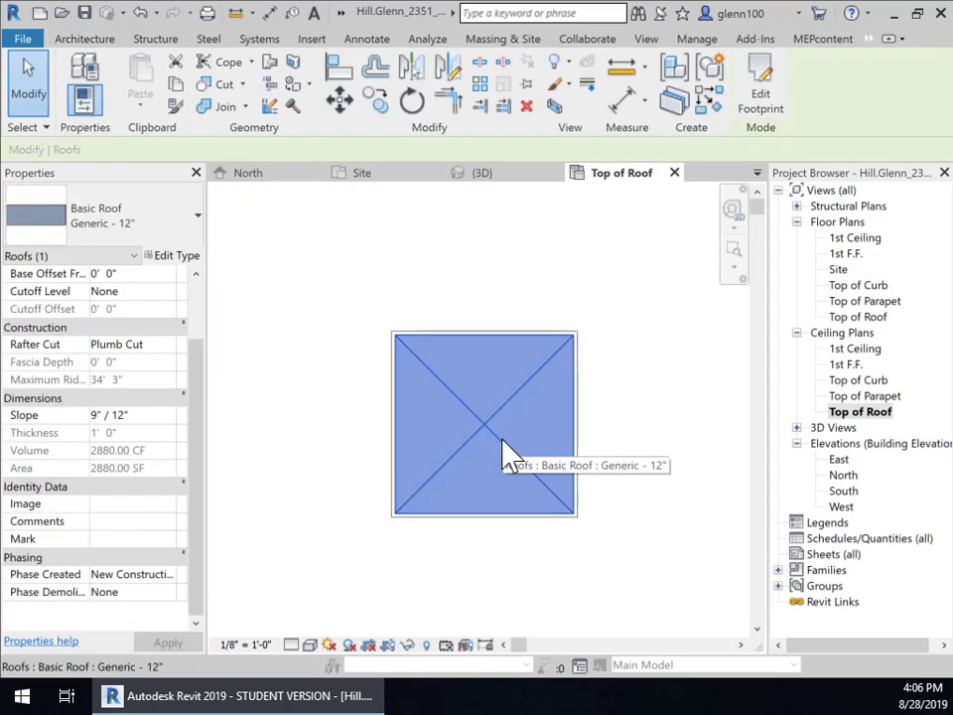
{"action": "left_click", "coordinate": [761, 87]}
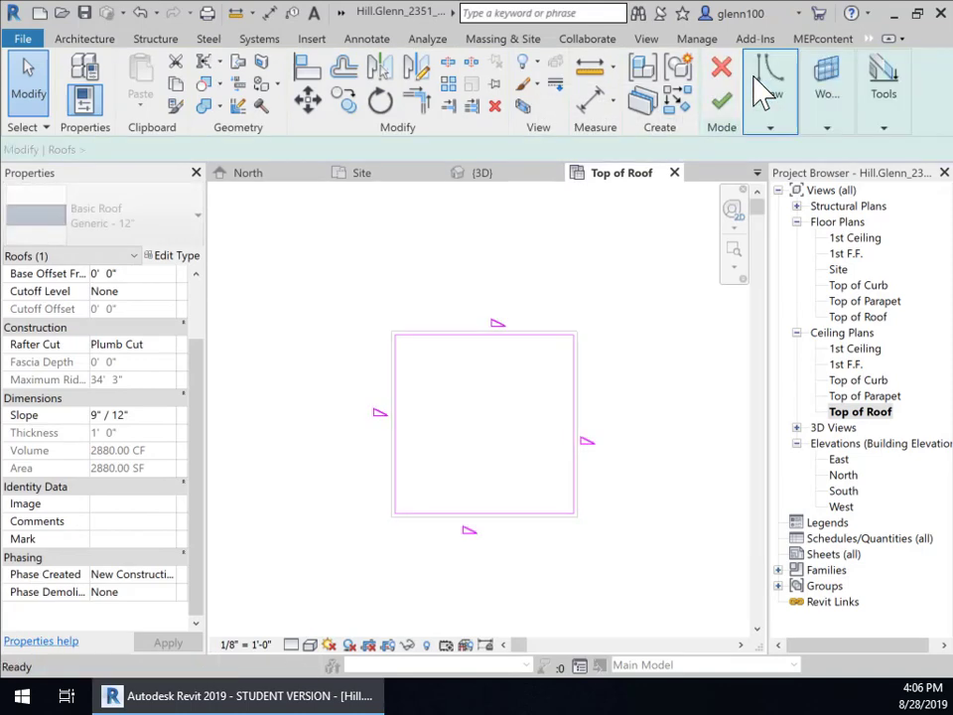
Set the slope of the north roof boundary line to 0" / 12".
{"action": "left_click", "coordinate": [503, 338]}
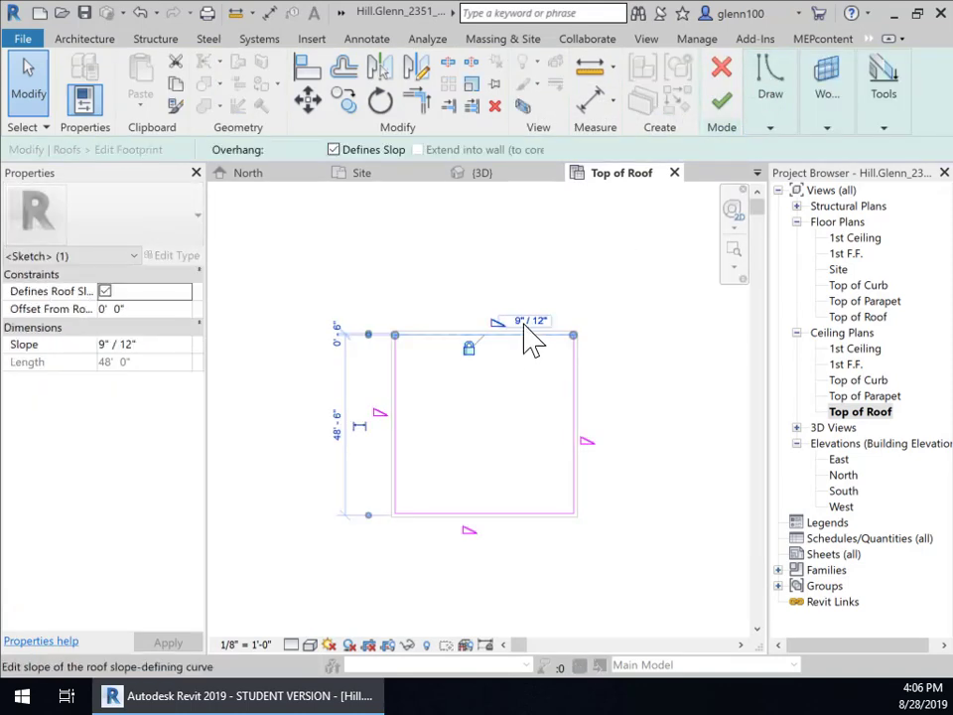
{"action": "left_click", "coordinate": [526, 321]}
{"action": "left_click", "coordinate": [509, 318]}
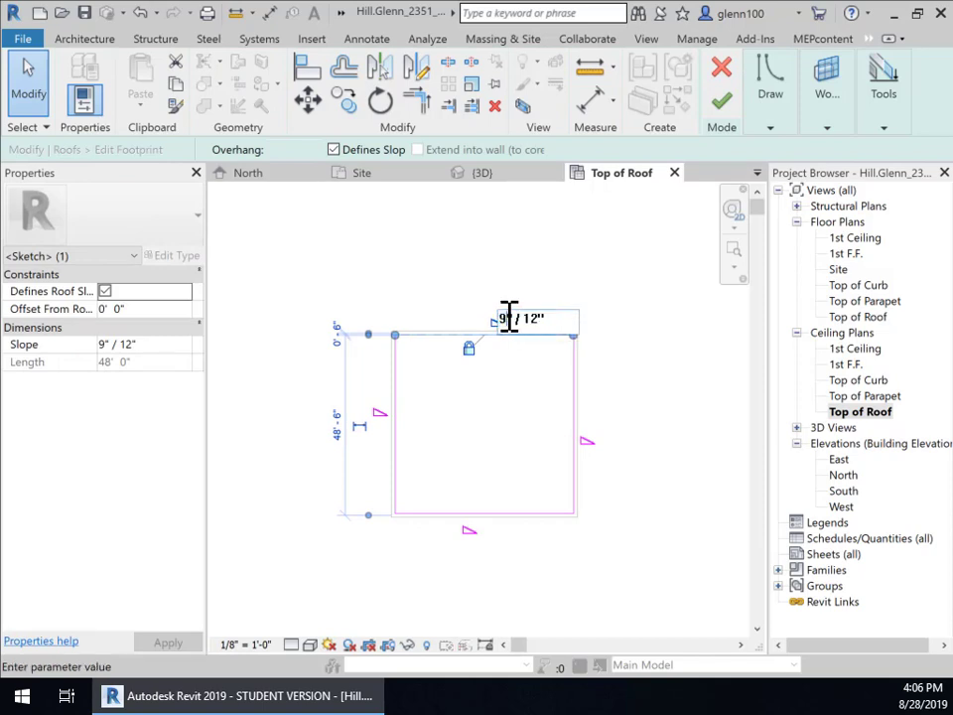
{"action": "type", "text": "0"}
{"action": "key", "text": "Return"}
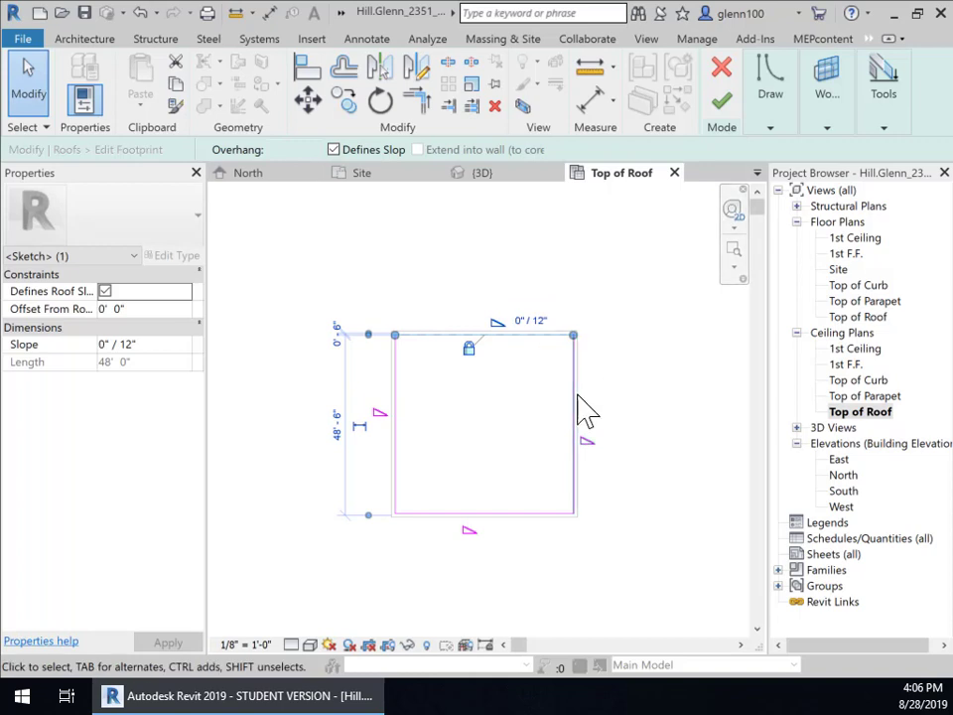
Set the slope of the east roof boundary line to 0" / 12".
{"action": "left_click", "coordinate": [576, 413]}
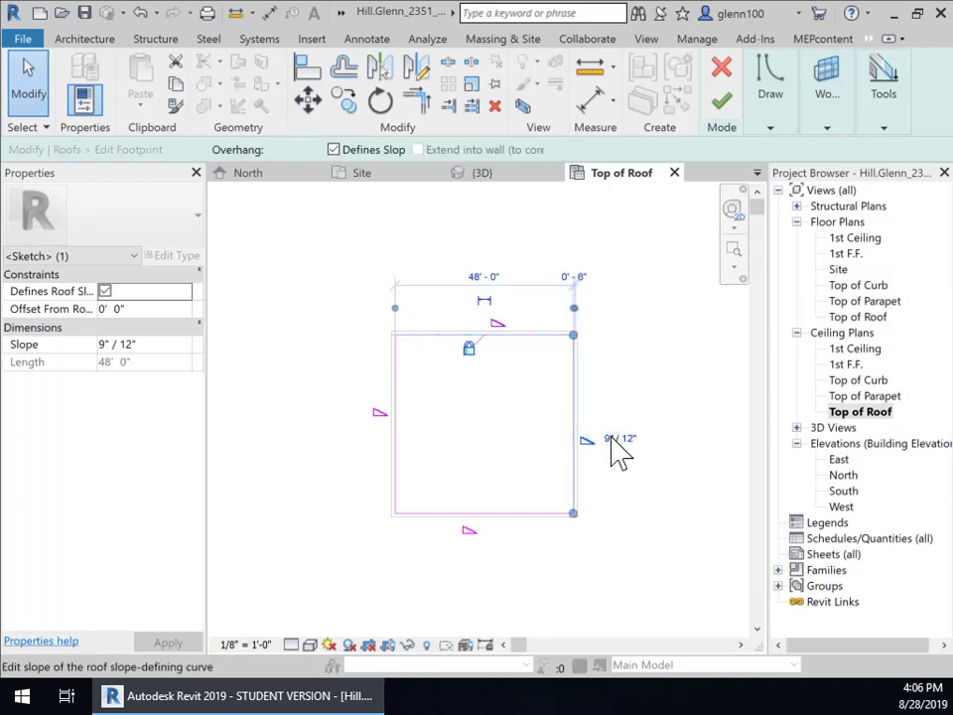
{"action": "left_click", "coordinate": [599, 437]}
{"action": "left_click", "coordinate": [595, 435]}
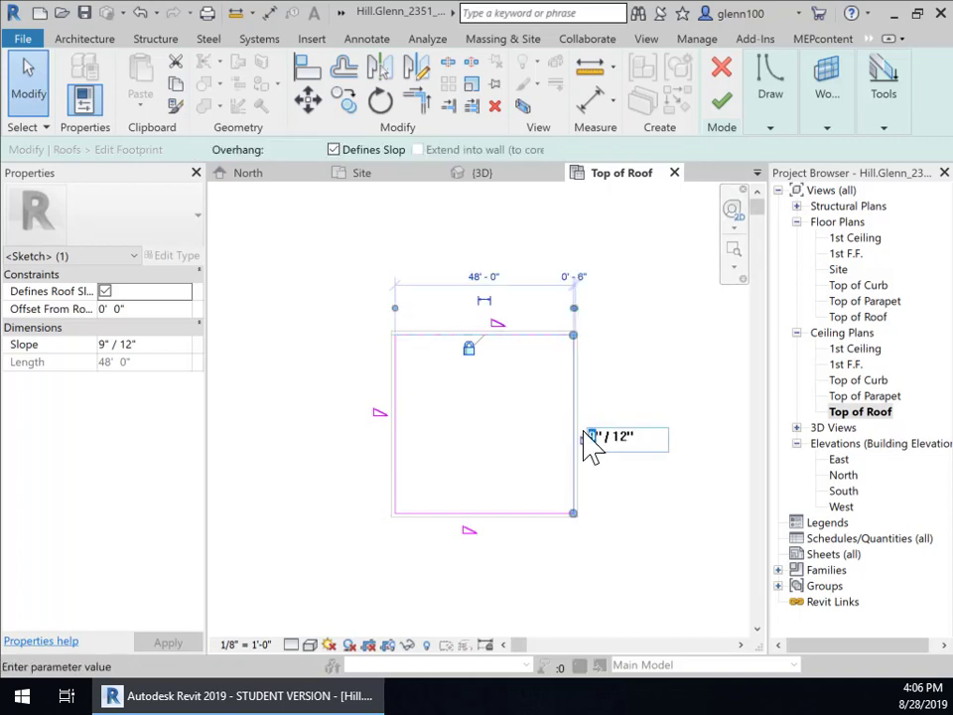
{"action": "type", "text": "0"}
{"action": "key", "text": "Return"}
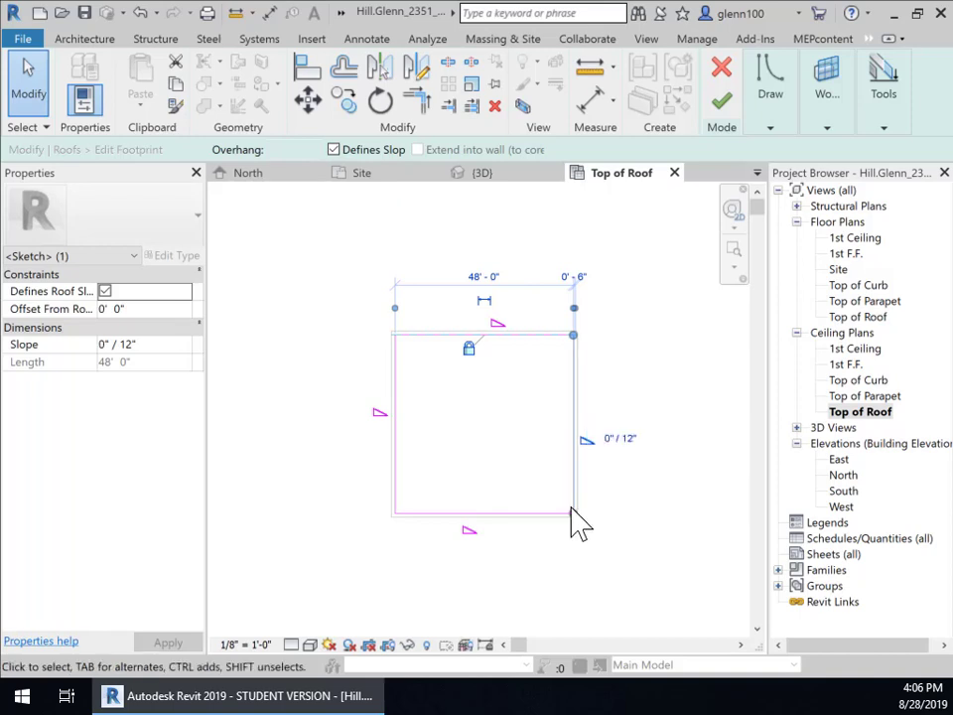
Set the slope of the south roof boundary line to 0" / 12".
{"action": "left_click", "coordinate": [496, 514]}
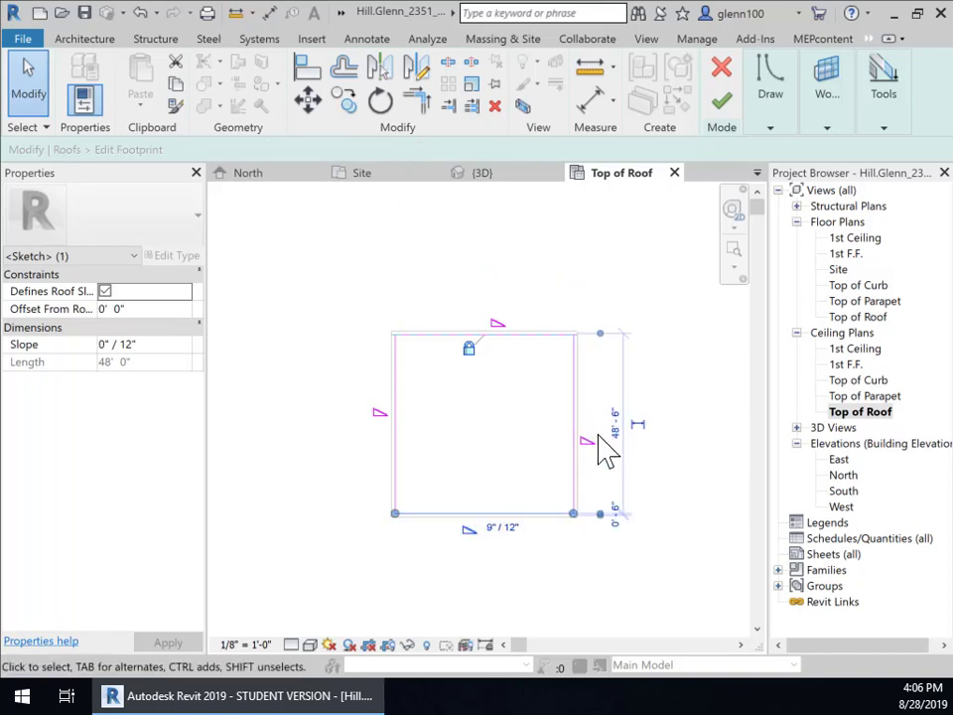
{"action": "left_click", "coordinate": [496, 527]}
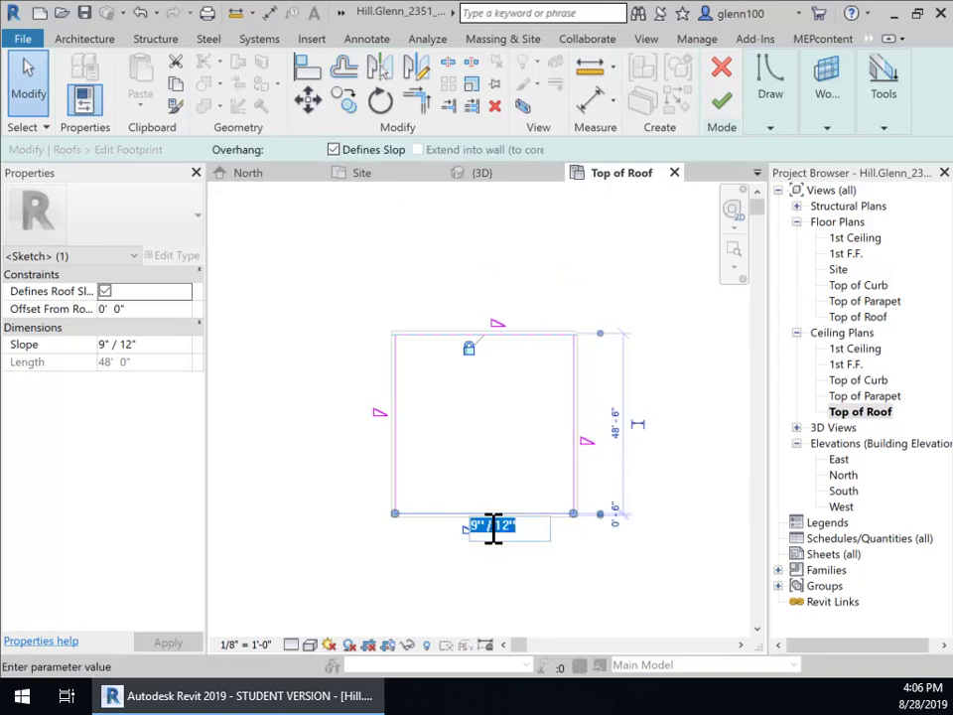
{"action": "left_click_drag", "start_coordinate": [478, 527], "coordinate": [462, 541]}
{"action": "type", "text": "0"}
{"action": "key", "text": "Return"}
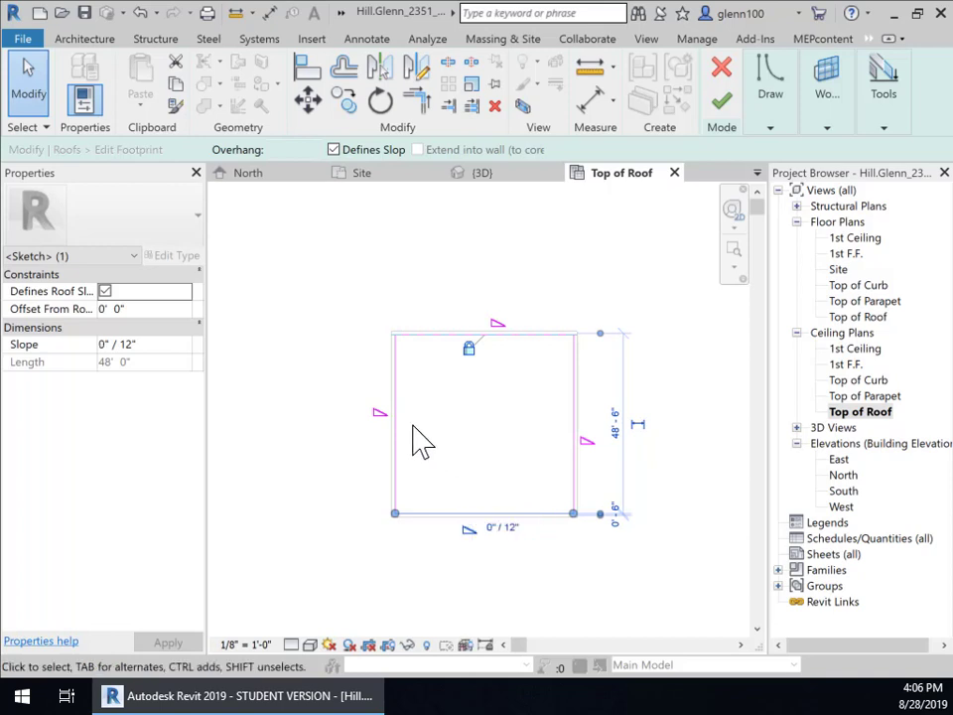
Set the west roof boundary line's slope to 0" / 12" and finish editing the footprint.
{"action": "left_click", "coordinate": [397, 440]}
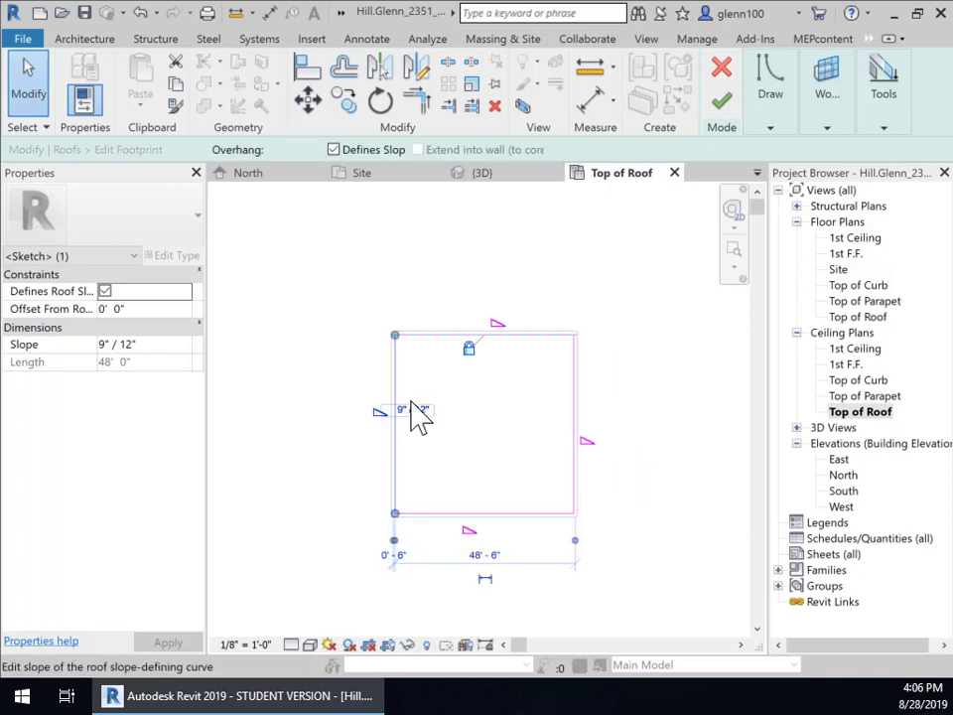
{"action": "left_click", "coordinate": [409, 409]}
{"action": "left_click", "coordinate": [386, 409]}
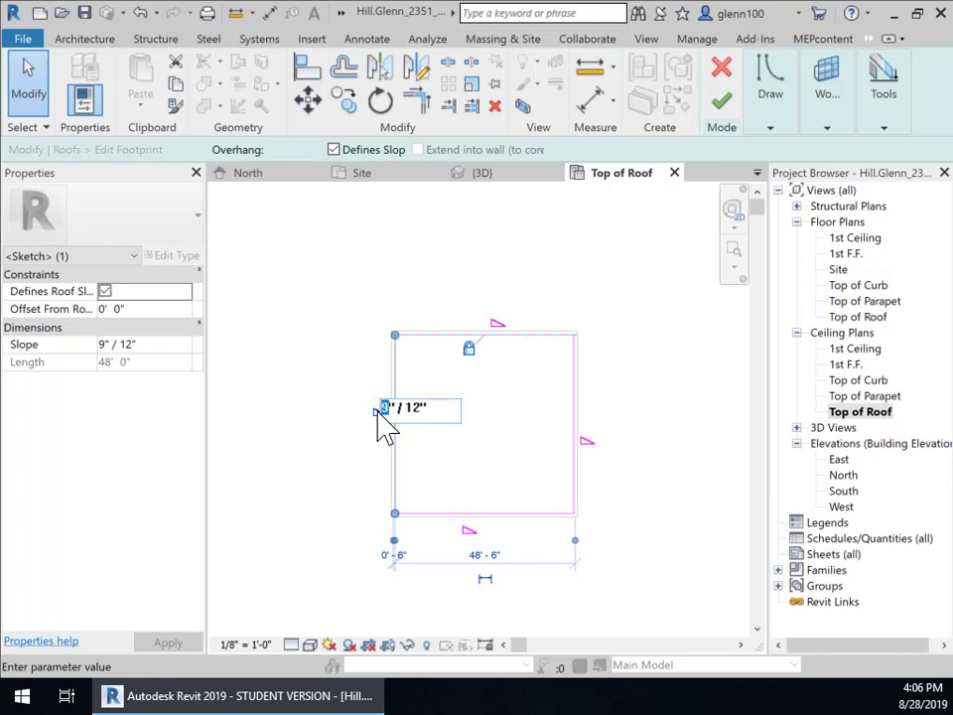
{"action": "key", "text": "Return"}
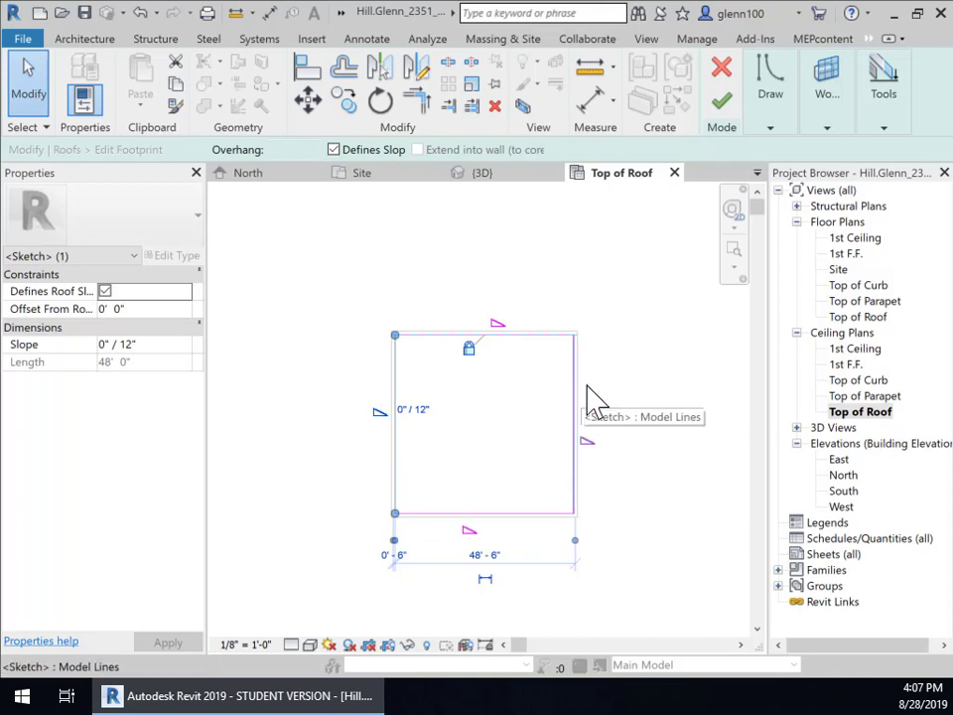
{"action": "left_click", "coordinate": [722, 103]}
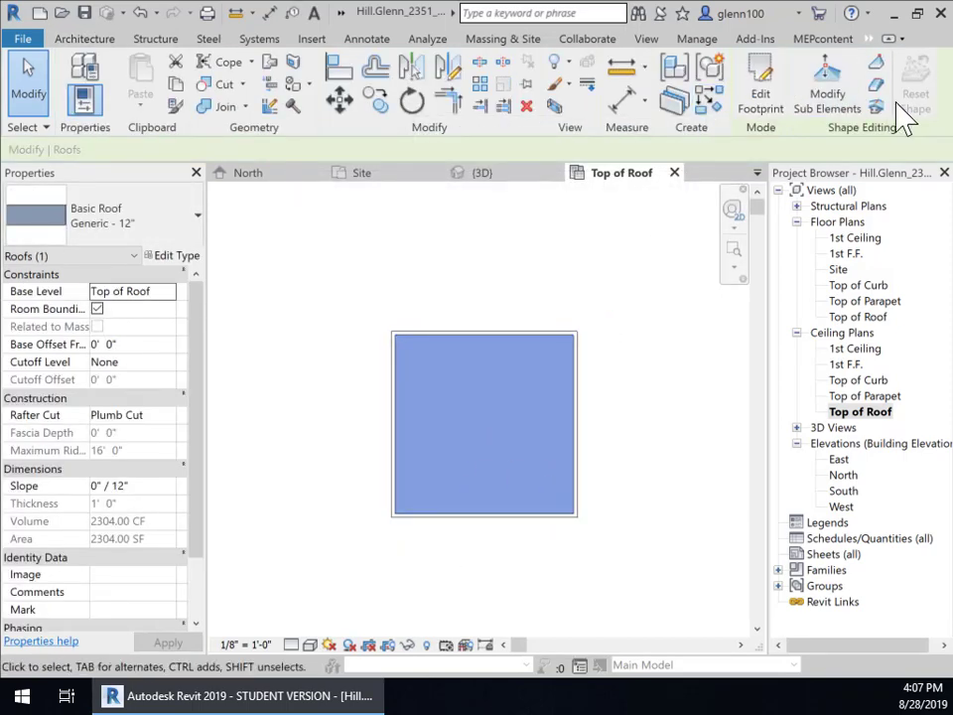
Show the edited roof in the 3D view and examine how it sits inside the exterior walls.
{"action": "left_click", "coordinate": [481, 175]}
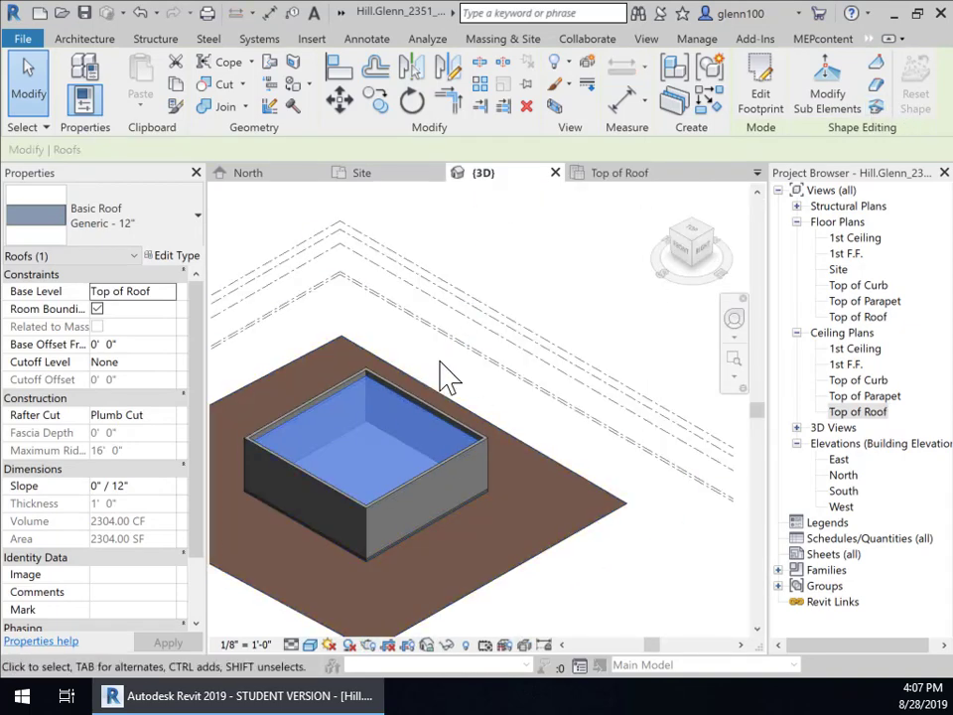
{"action": "key", "text": "Escape"}
{"action": "scroll", "coordinate": [392, 409], "scroll_direction": "up", "scroll_amount": 3}
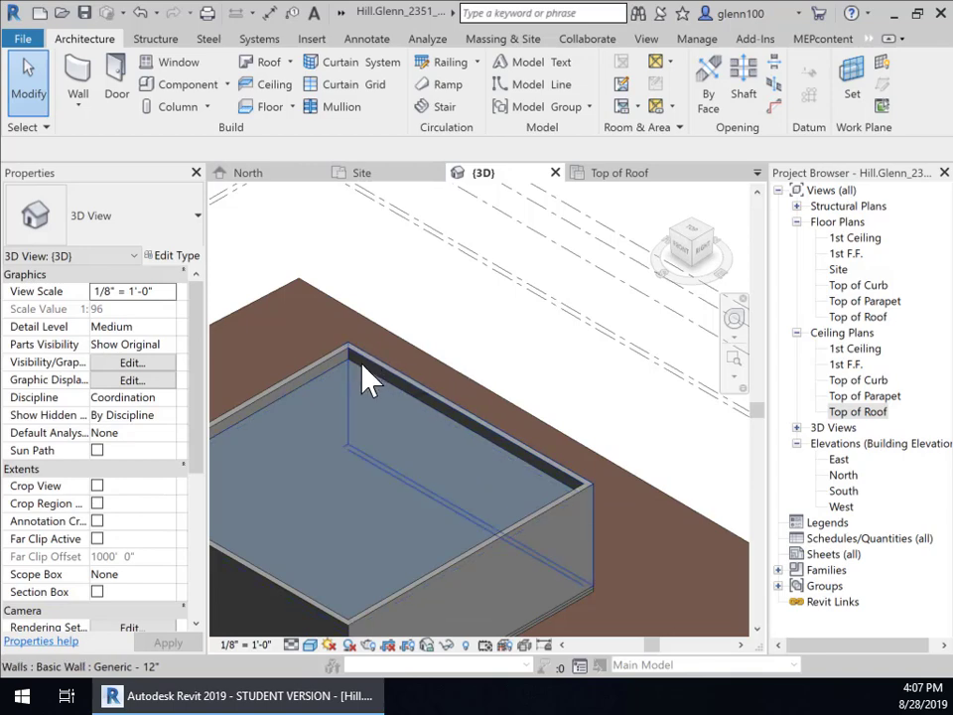
{"action": "scroll", "coordinate": [366, 486], "scroll_direction": "down", "scroll_amount": 3}
{"action": "mouse_move", "coordinate": [366, 486]}
{"action": "middle_mouse_down"}
{"action": "mouse_move", "coordinate": [376, 502]}
{"action": "mouse_move", "coordinate": [494, 386]}
{"action": "mouse_move", "coordinate": [365, 486]}
{"action": "middle_mouse_up"}
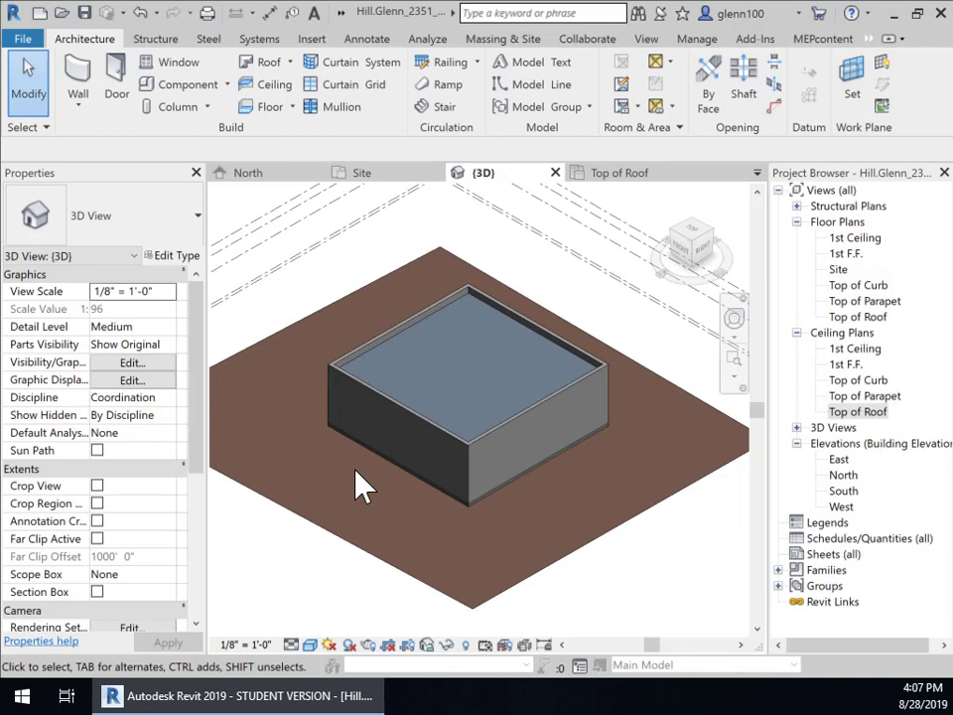